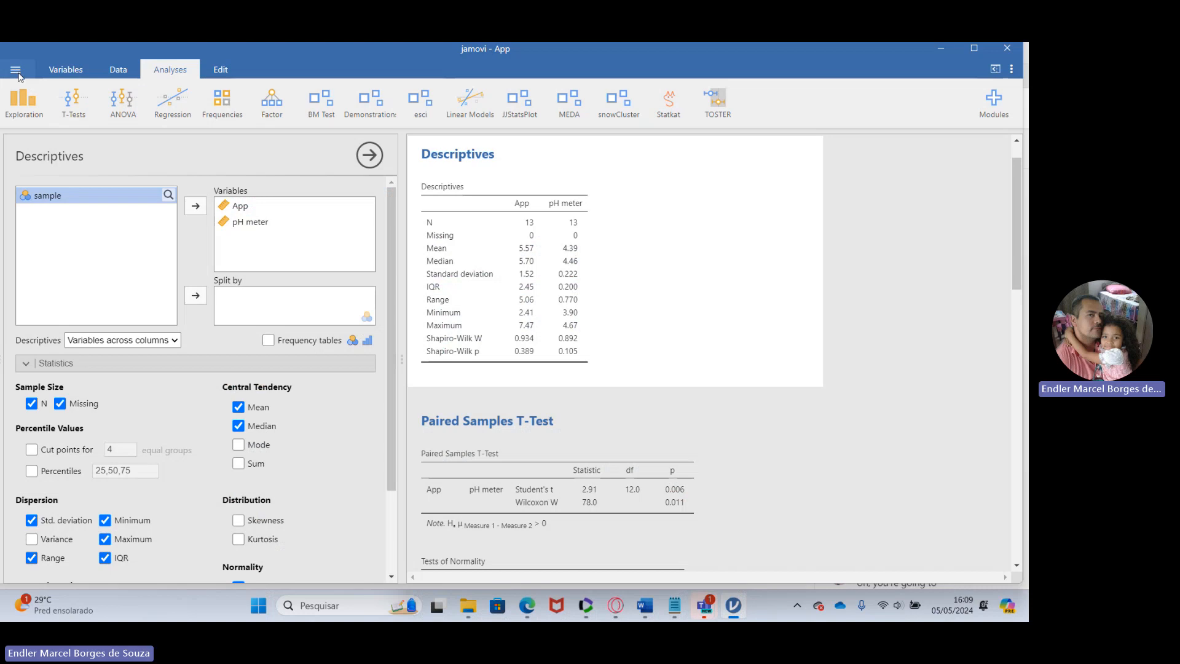
Step: Open the Fluoride data file from the spreadsheet folder of Project 8
click(16, 71)
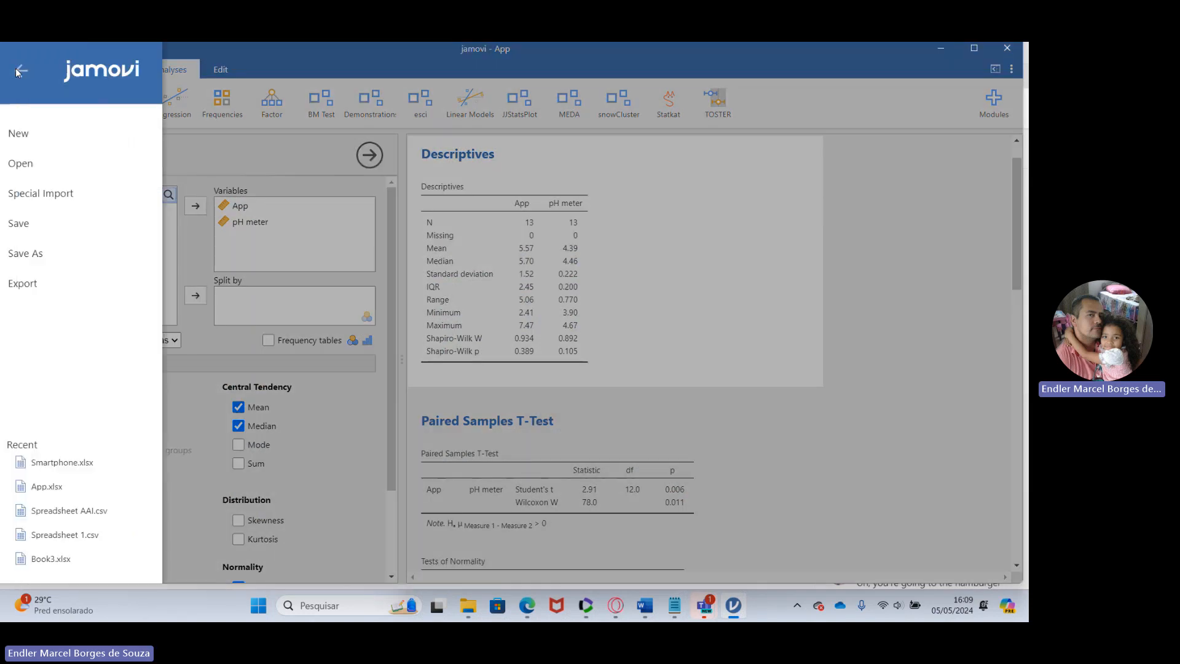
click(33, 165)
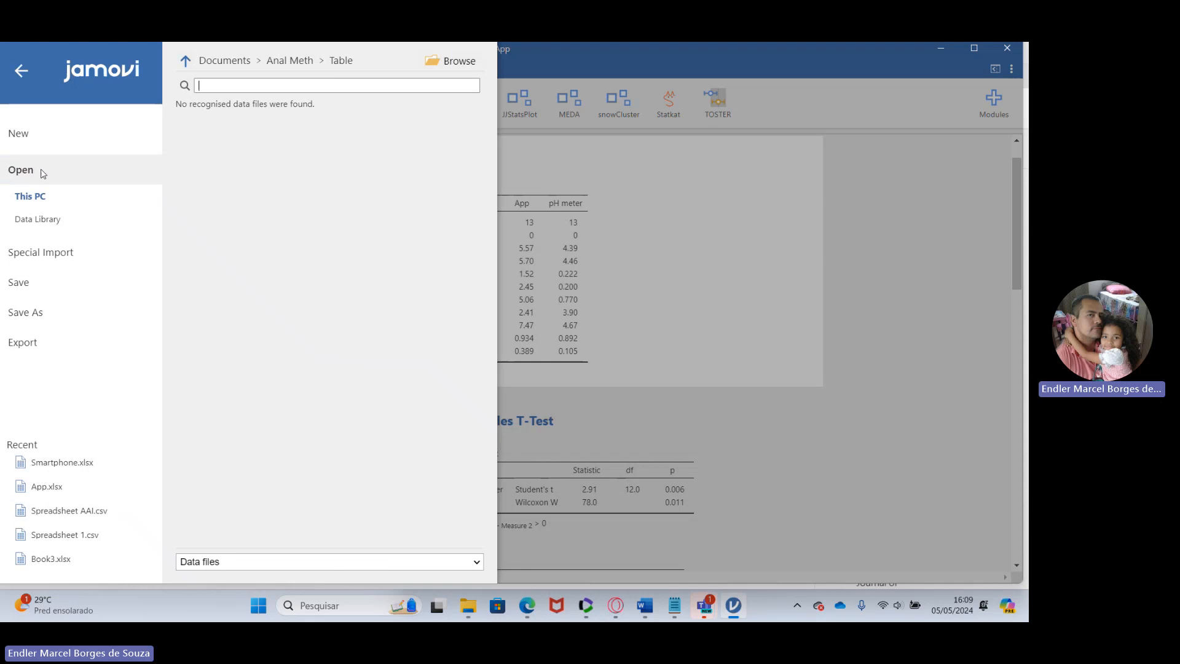
click(440, 67)
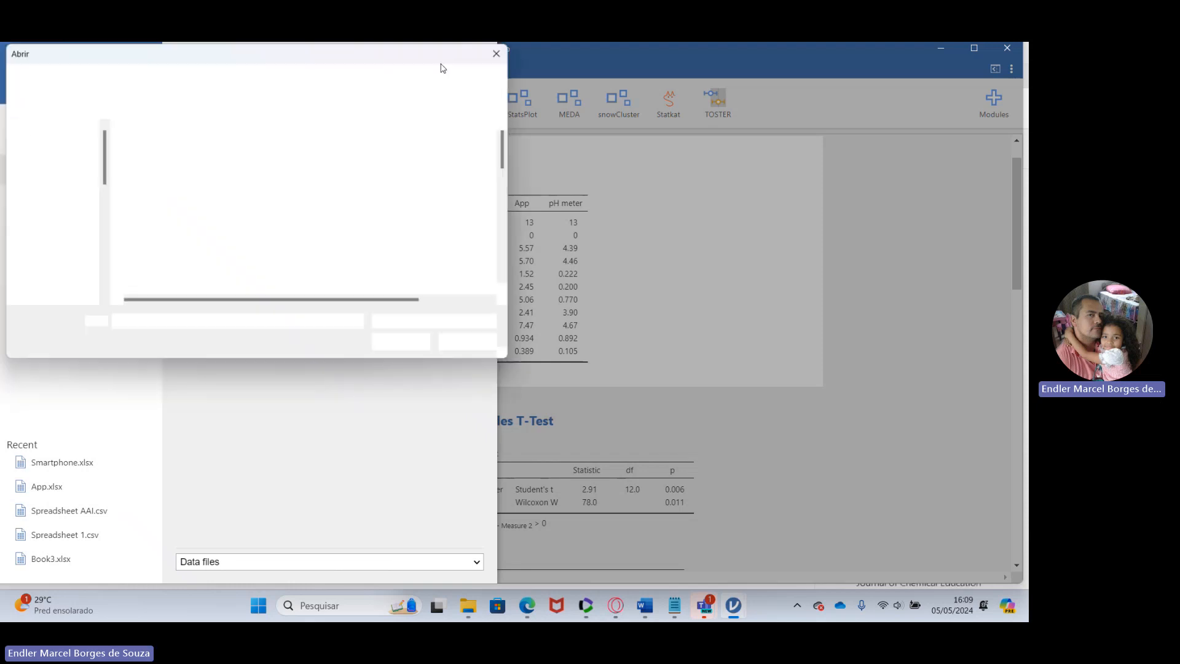
click(182, 176)
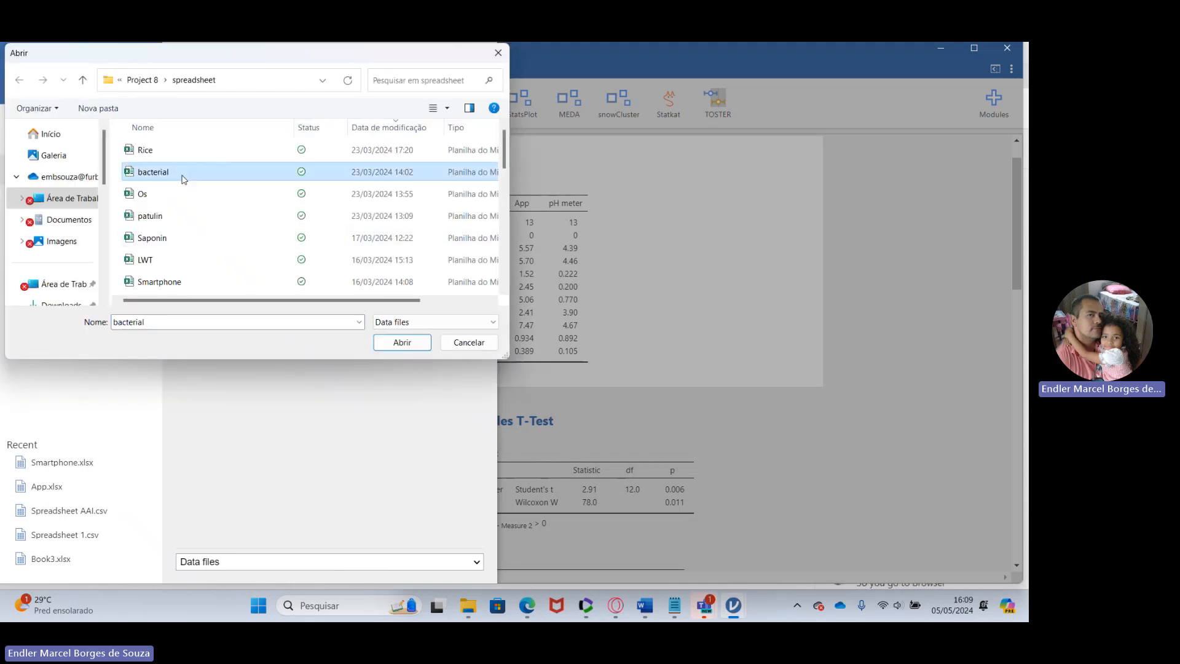
scroll(181, 176, down, 5)
click(243, 179)
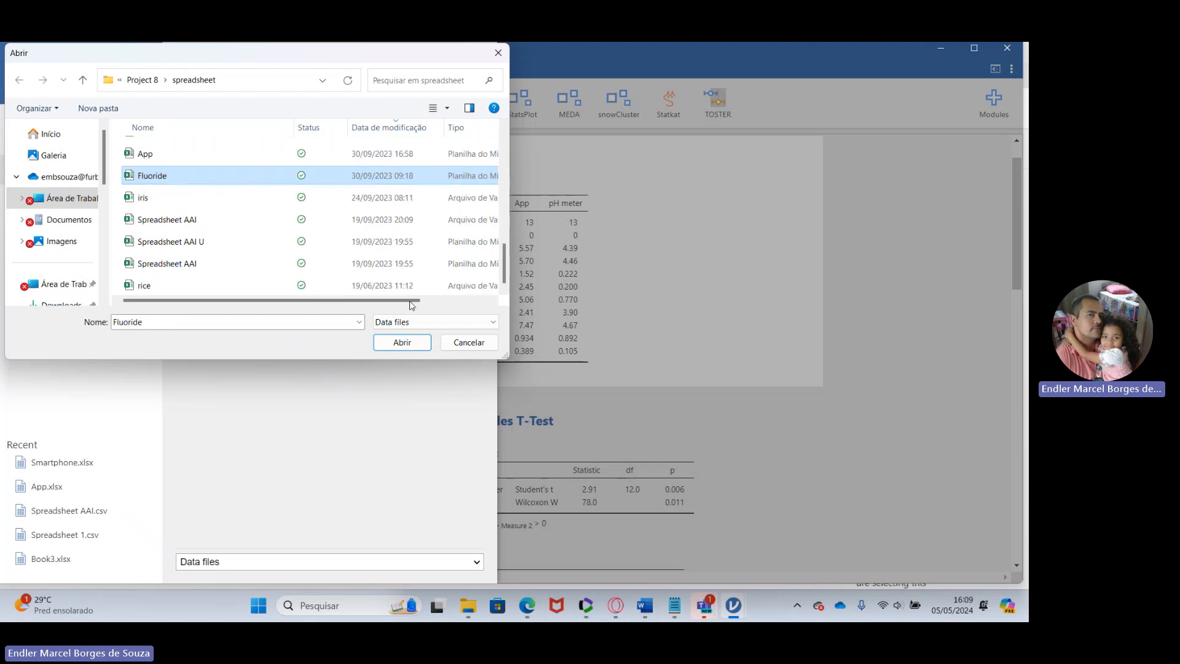
click(404, 345)
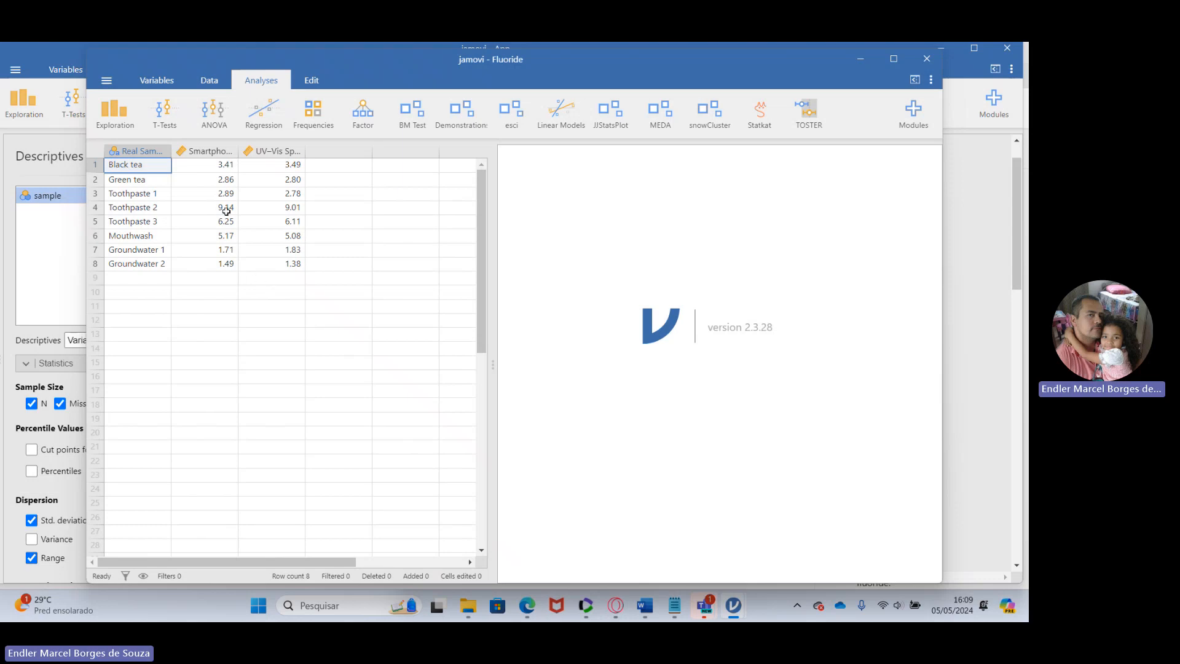
Step: Examine the real samples and compare their fluoride values in the Smartphone and UV–Vis Spectroscopy columns
click(220, 164)
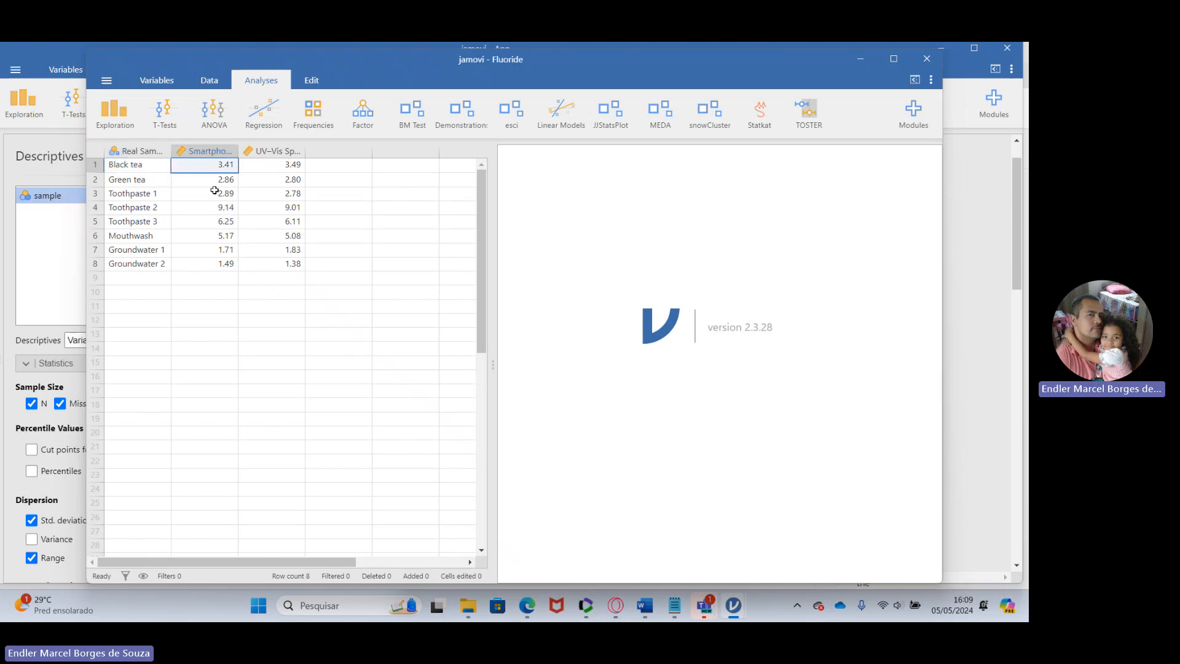
click(141, 170)
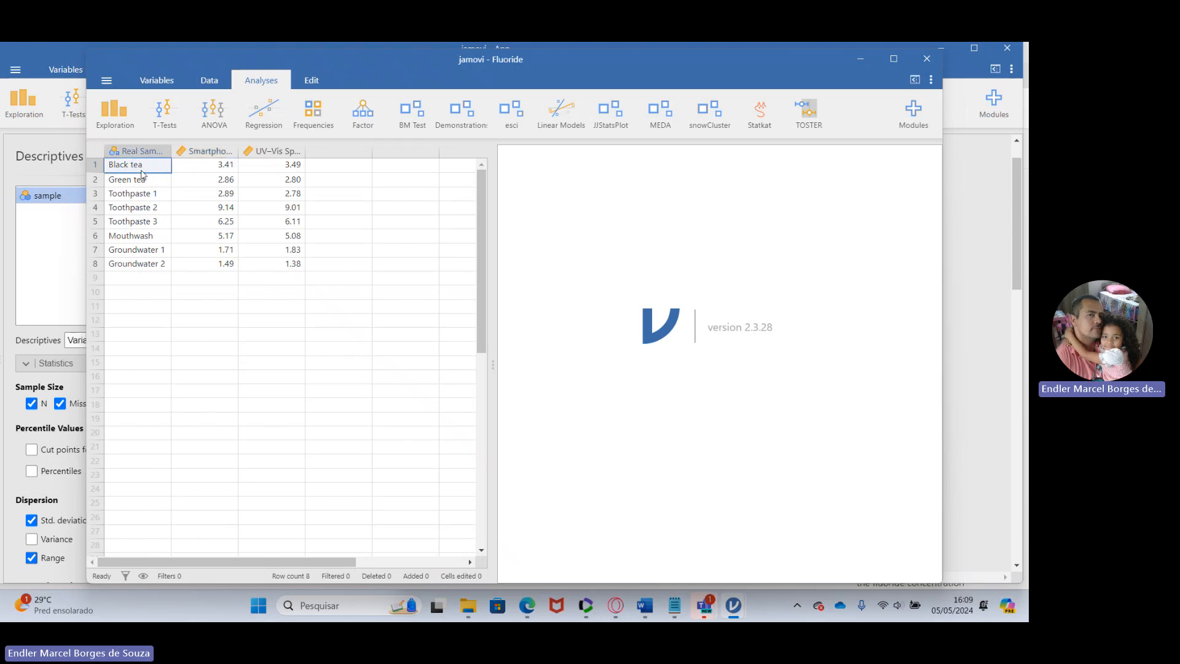
click(138, 180)
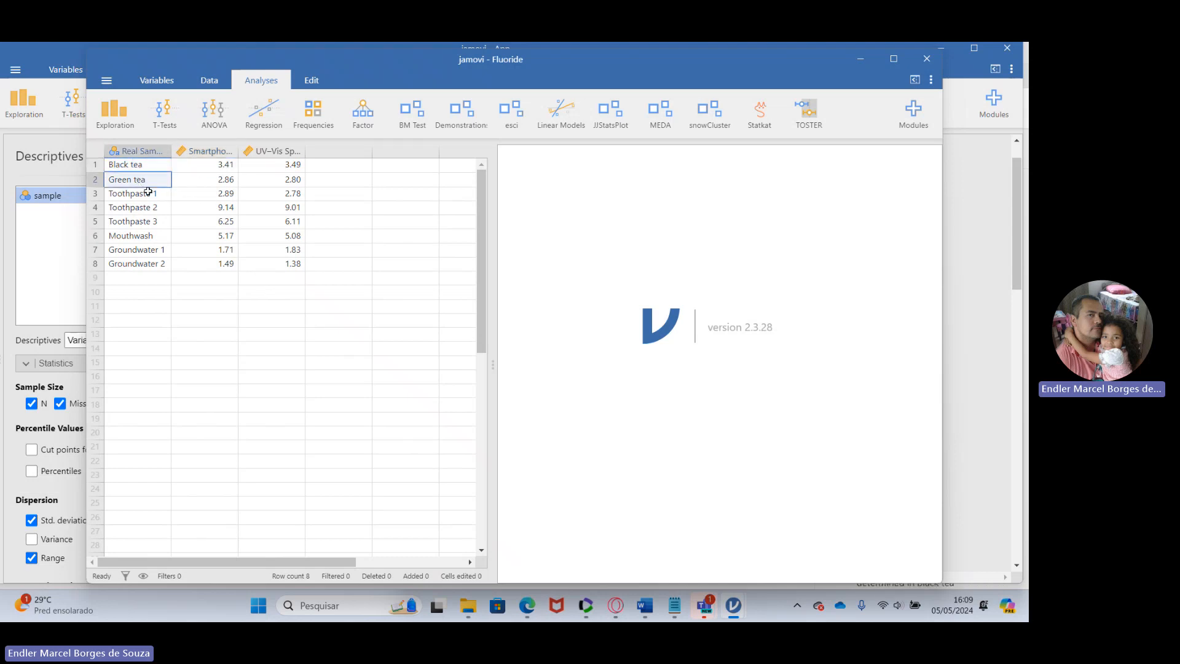
click(148, 195)
click(147, 210)
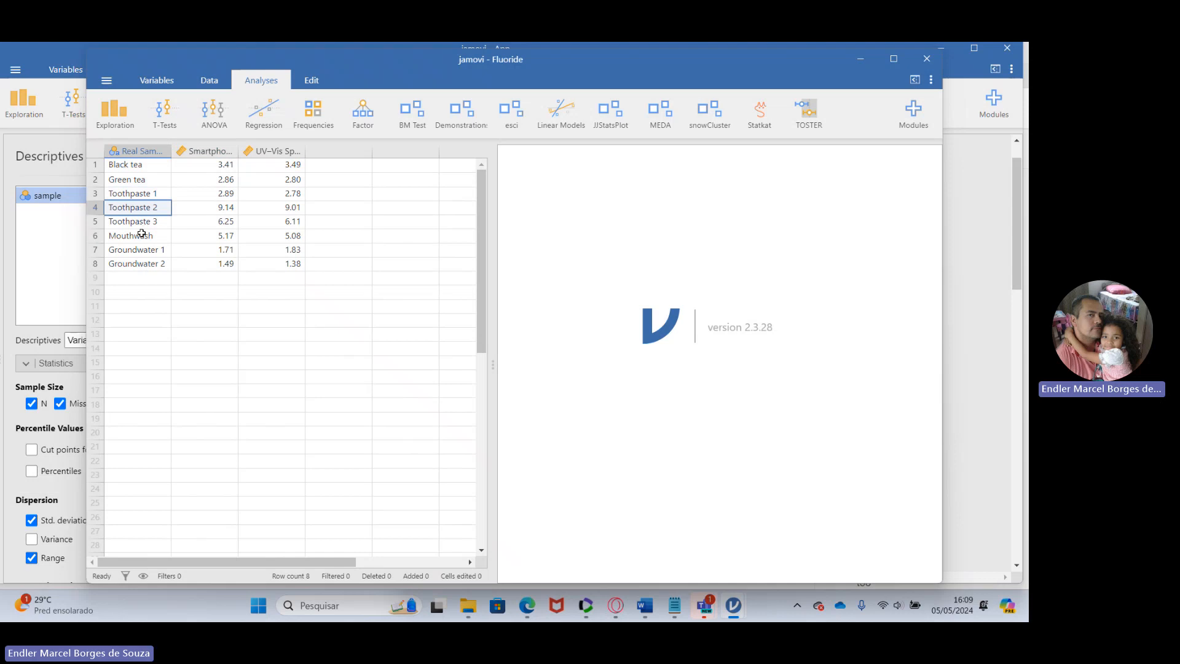
click(142, 240)
click(139, 250)
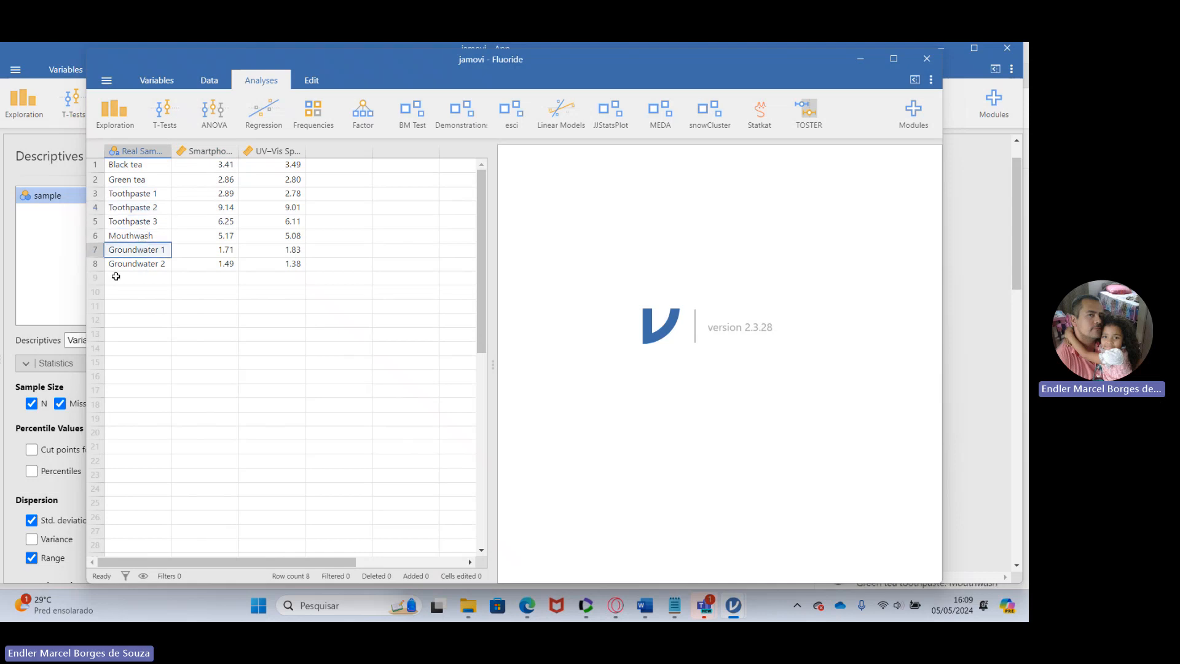
click(223, 167)
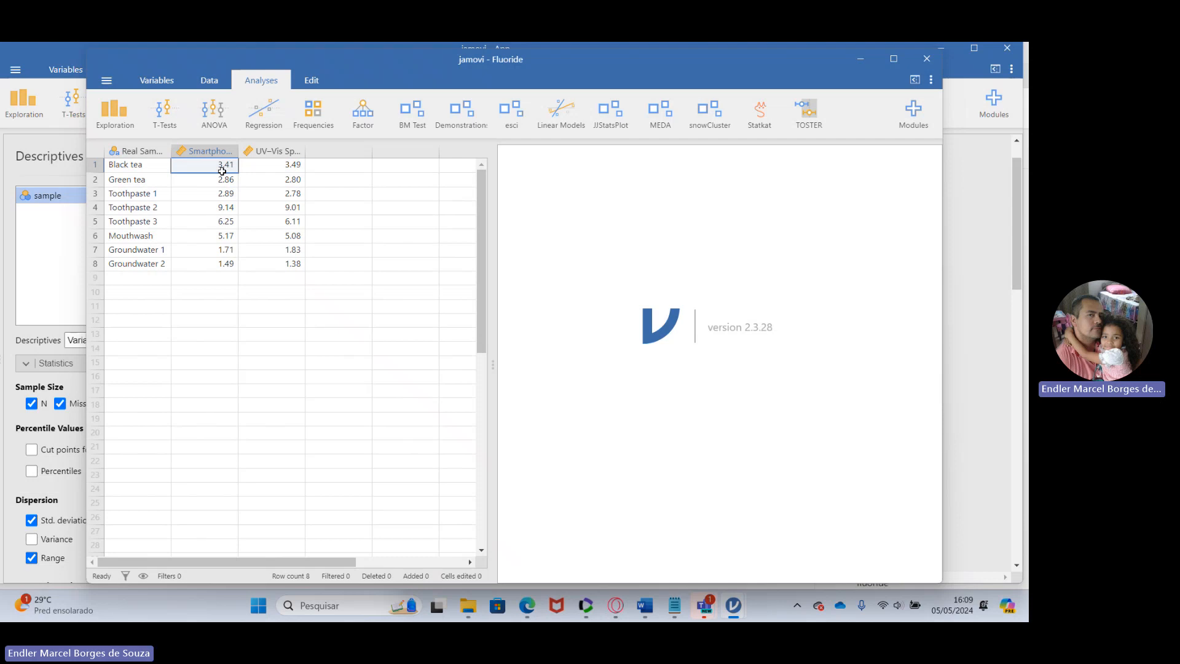
click(261, 292)
click(221, 165)
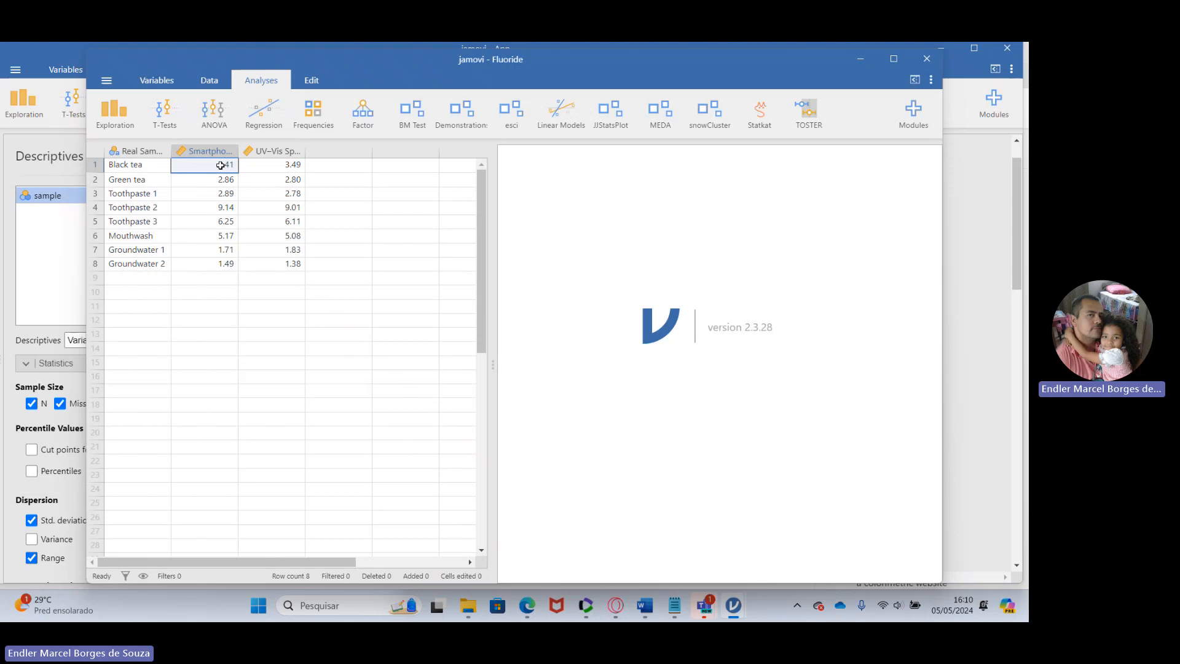
click(270, 164)
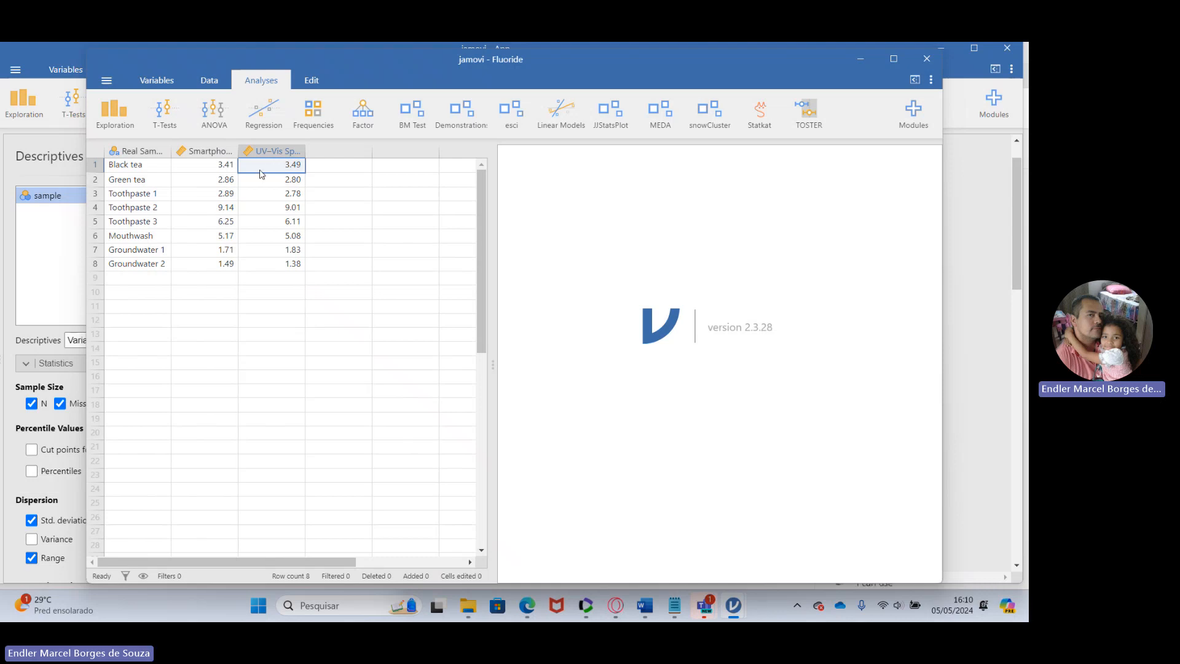
click(206, 150)
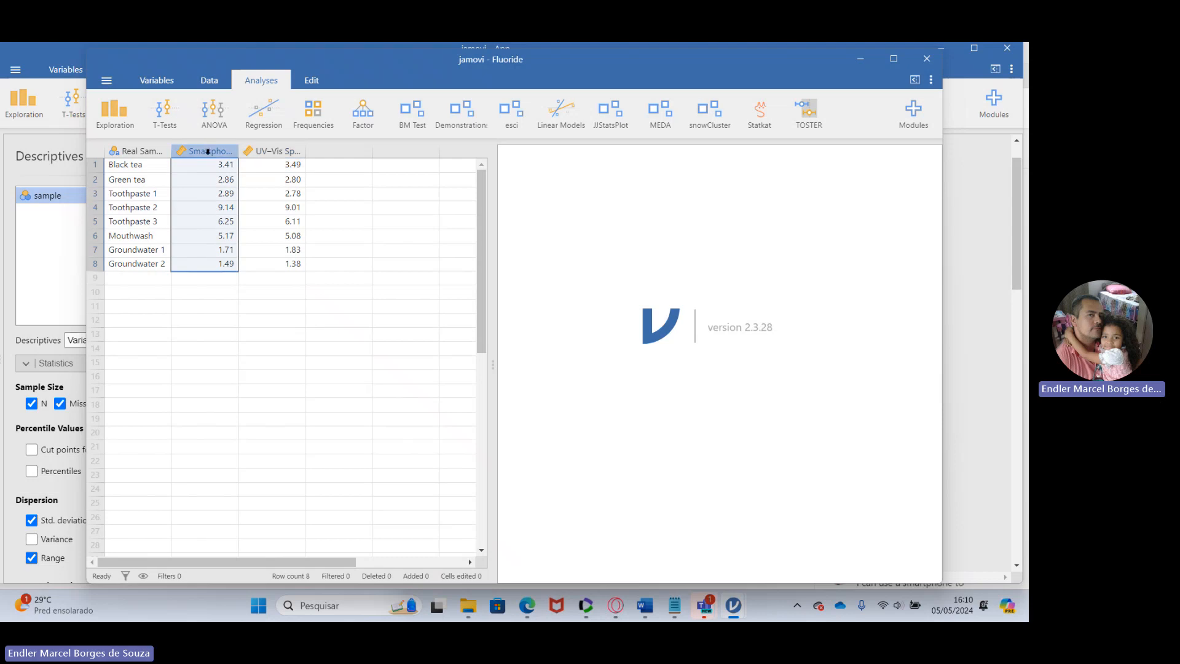
click(260, 176)
click(223, 165)
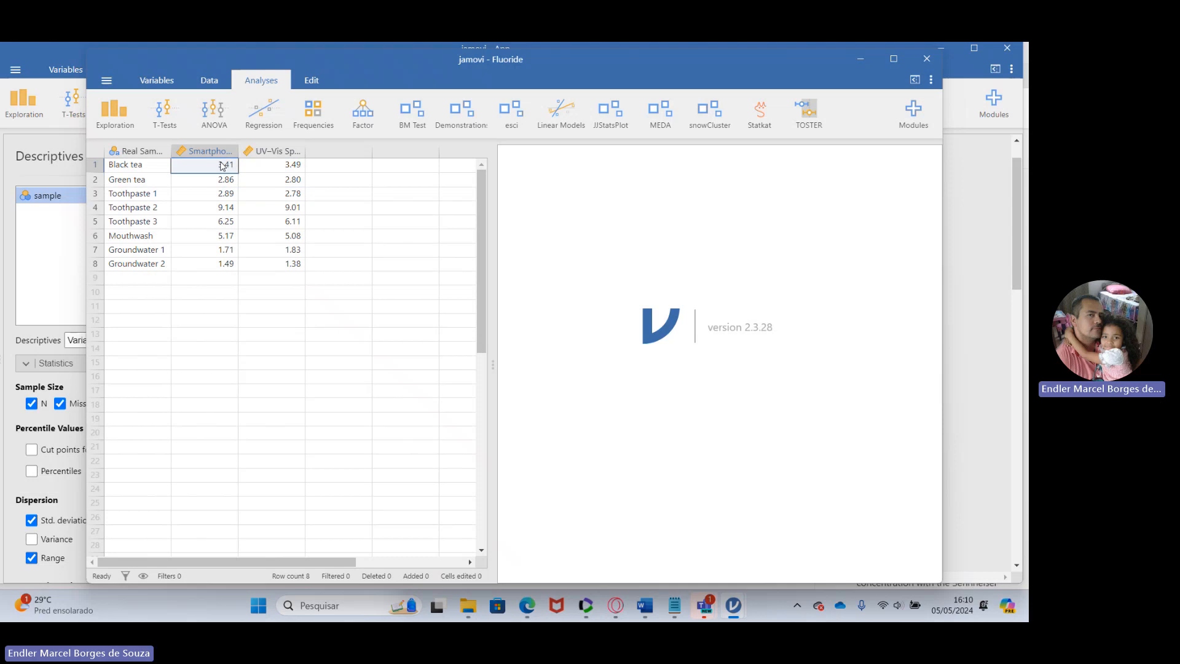
click(284, 164)
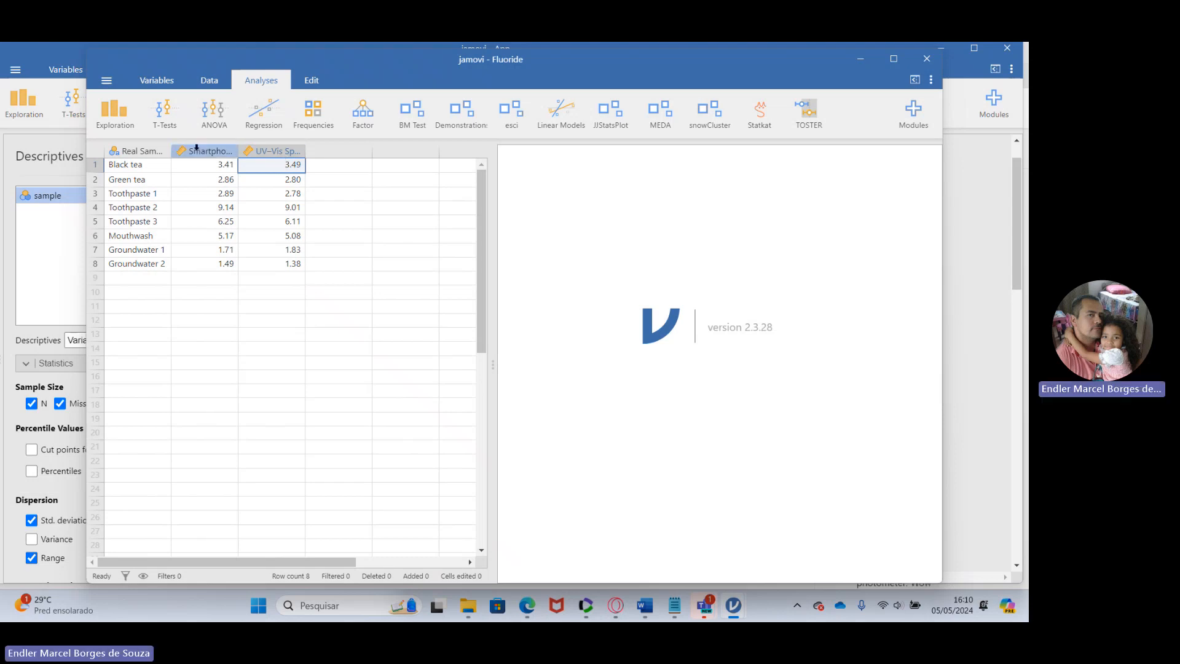
Step: Run Descriptives on Smartphone and UV–Vis Spectroscopy, including the Shapiro-Wilk normality test
click(123, 126)
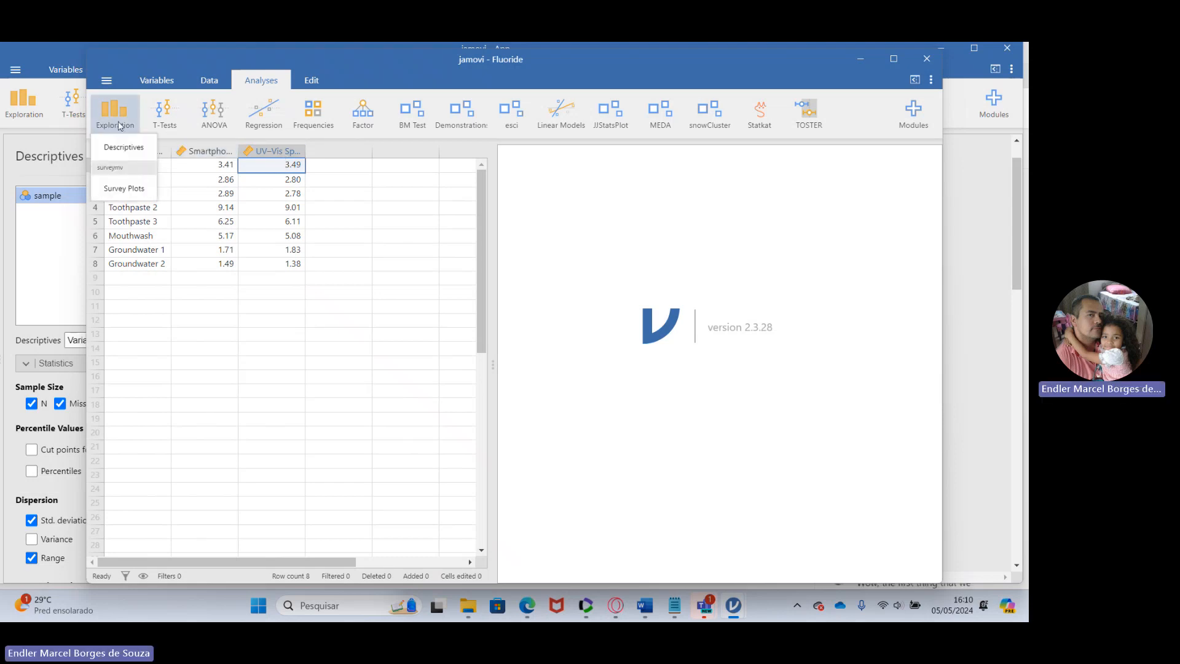
click(123, 148)
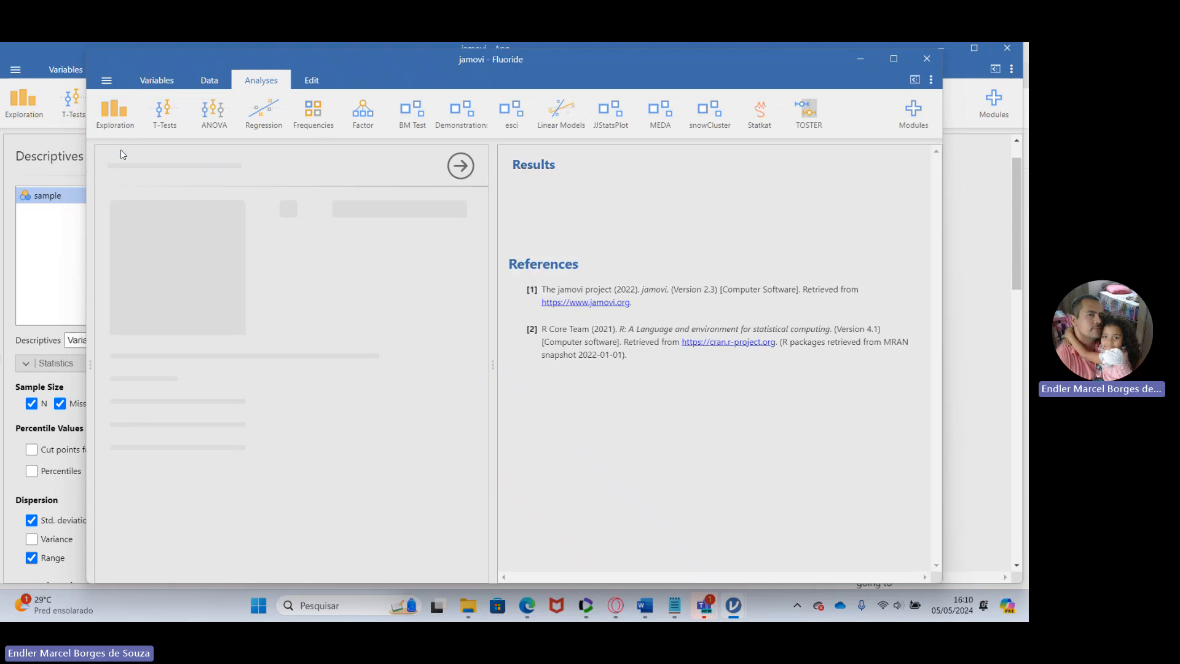
click(234, 222)
click(292, 217)
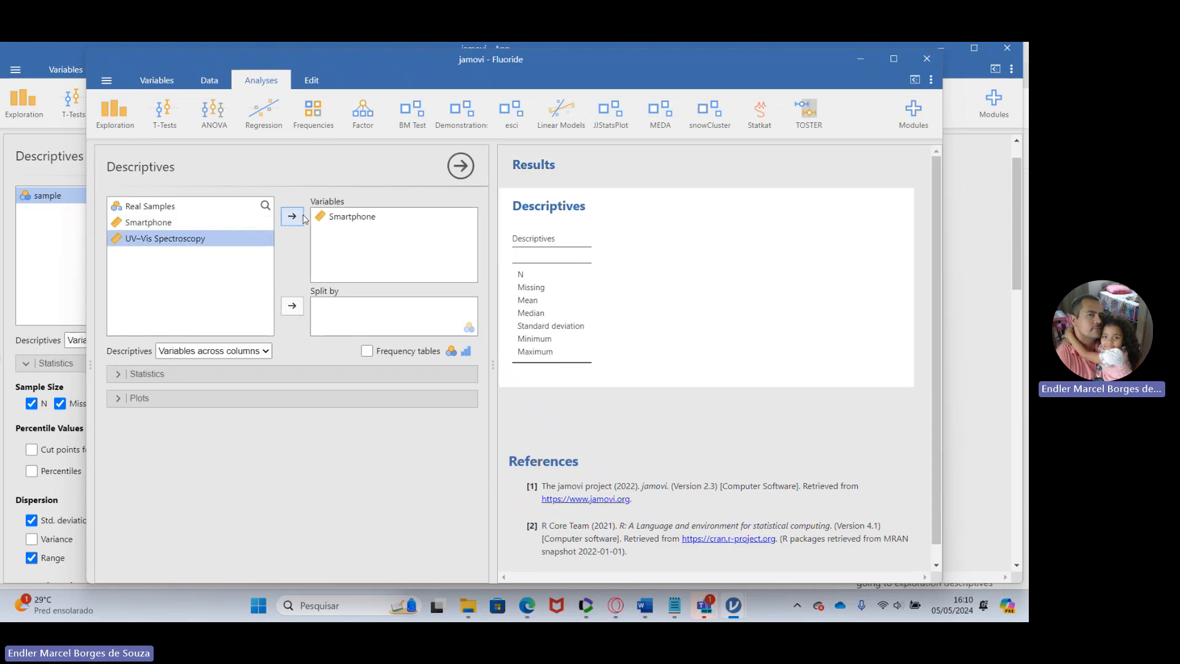
click(295, 219)
click(147, 374)
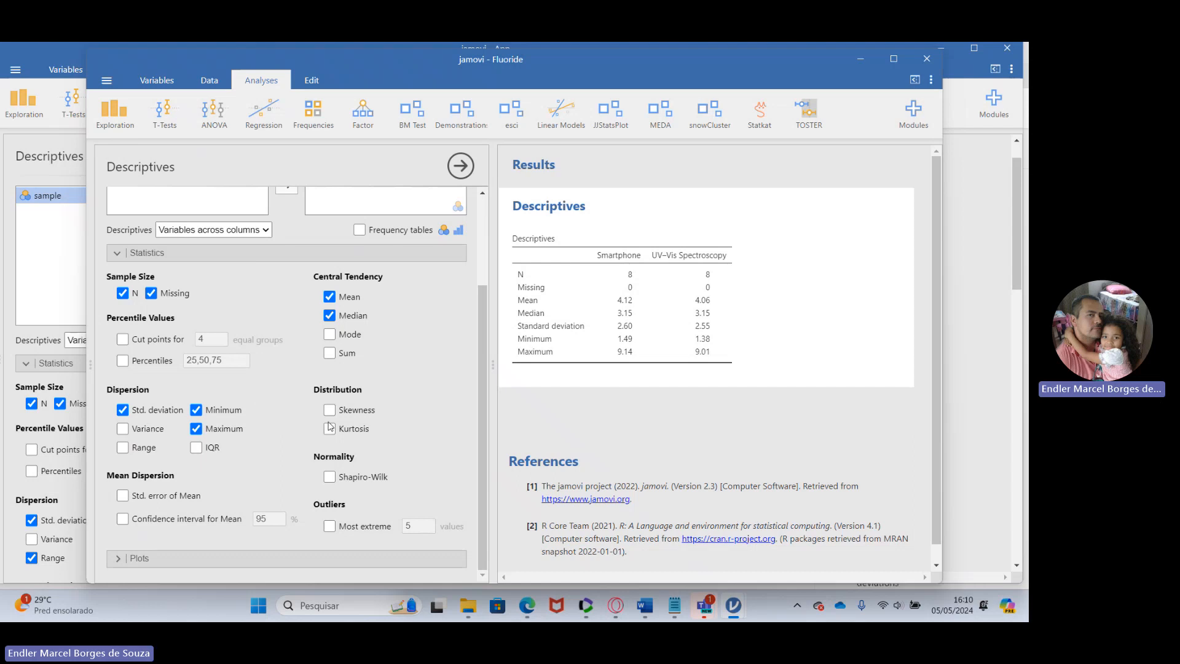
click(330, 477)
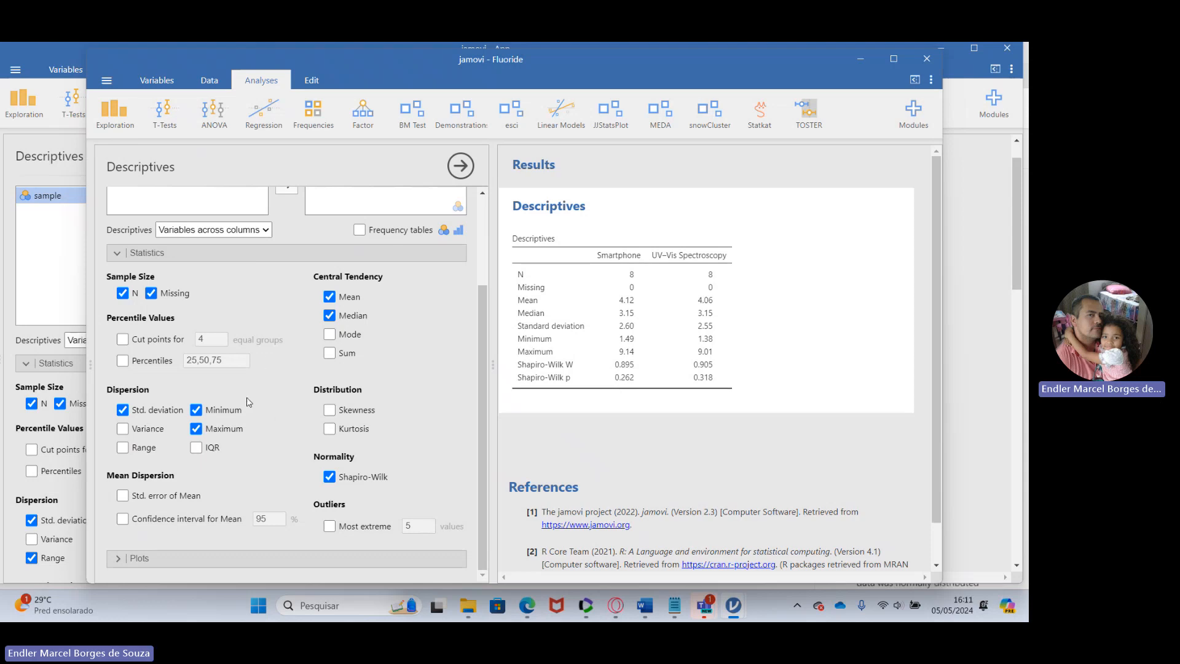
Step: Add box plots with labelled outliers to the Descriptives analysis and inspect them for both variables
click(183, 558)
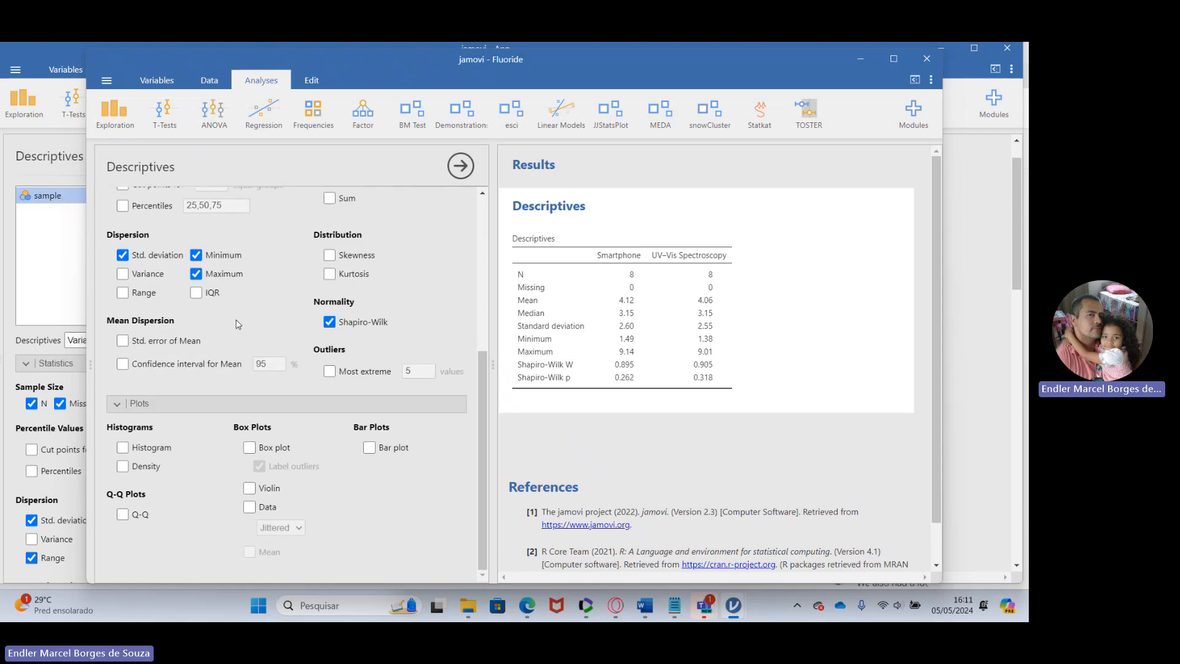
click(249, 447)
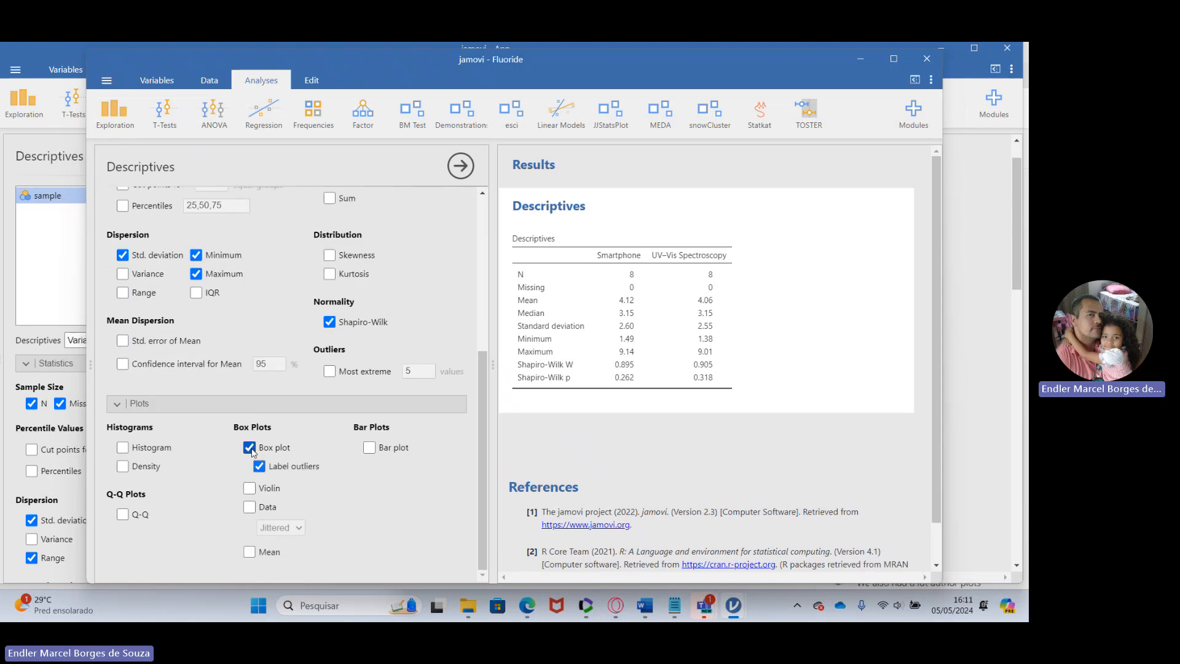
scroll(631, 362, down, 8)
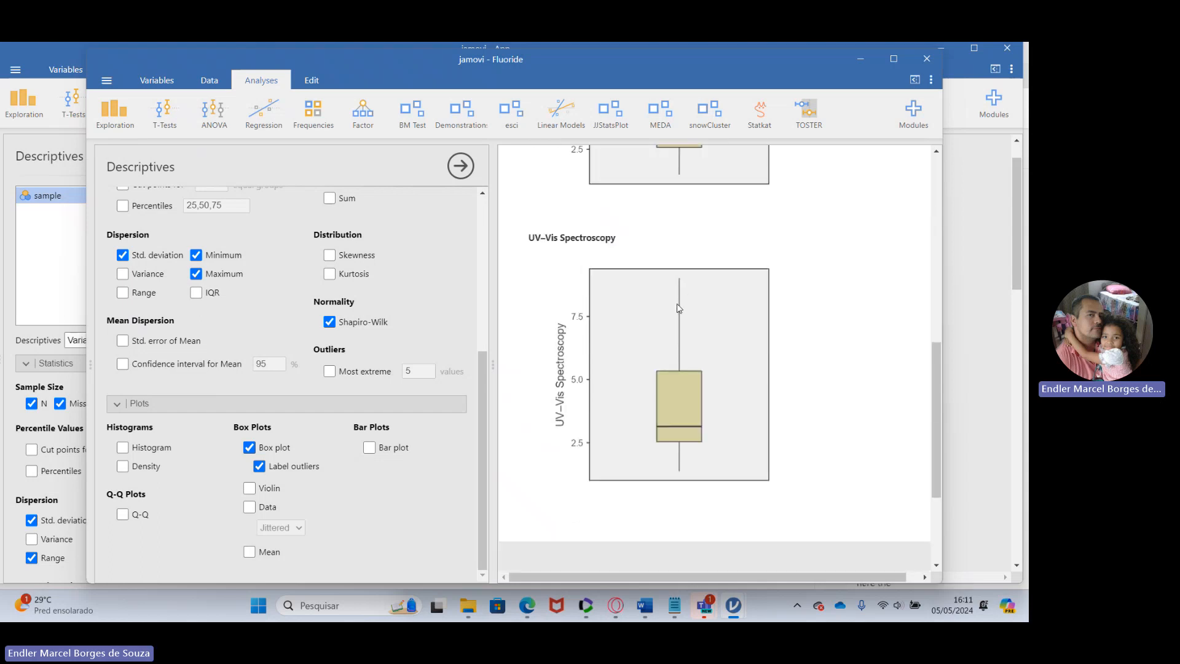
scroll(678, 301, up, 2)
scroll(678, 301, up, 2)
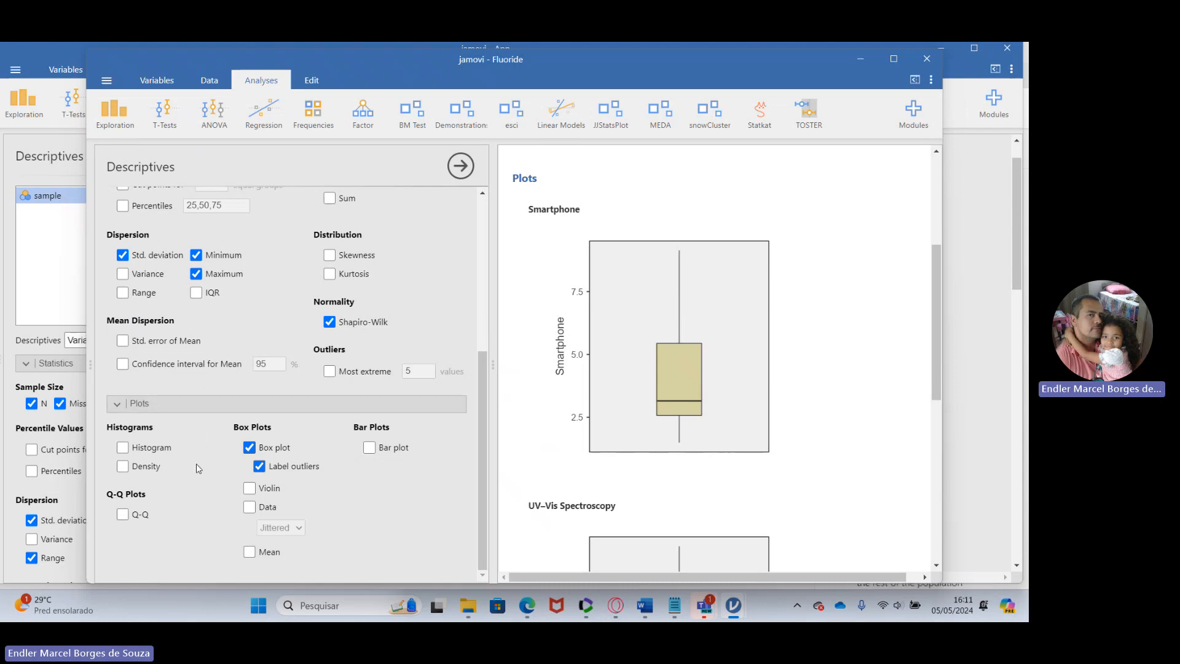
Step: Add histograms with density curves to the Descriptives analysis and review them alongside the descriptives table
click(123, 447)
click(123, 465)
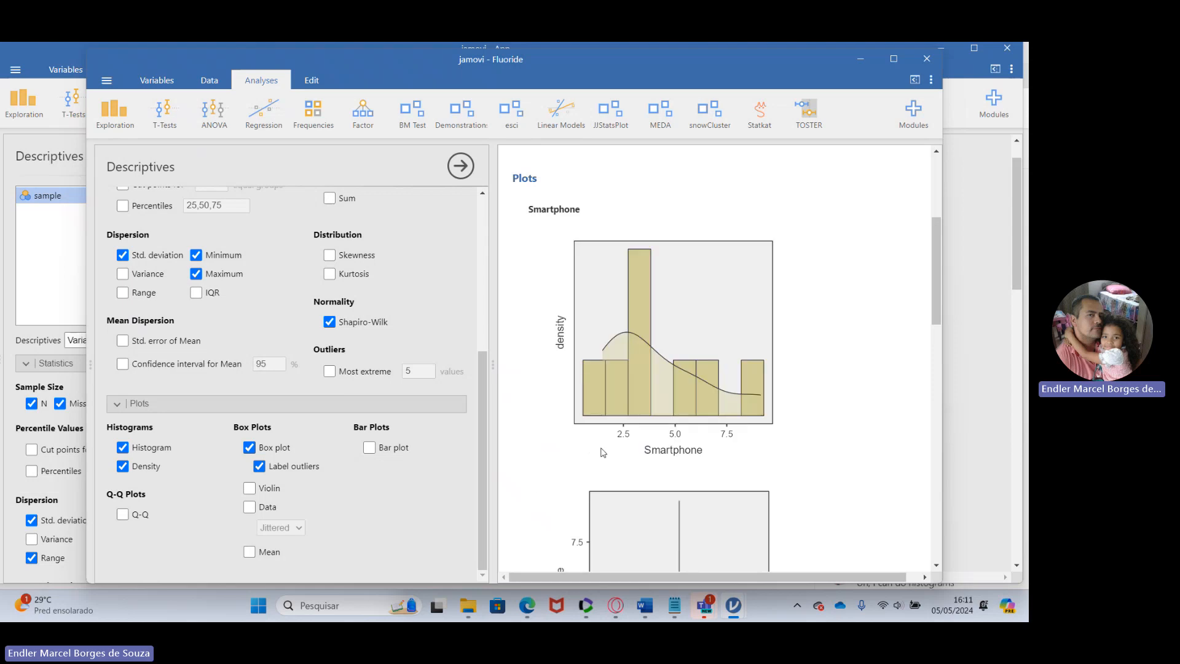
scroll(694, 361, down, 10)
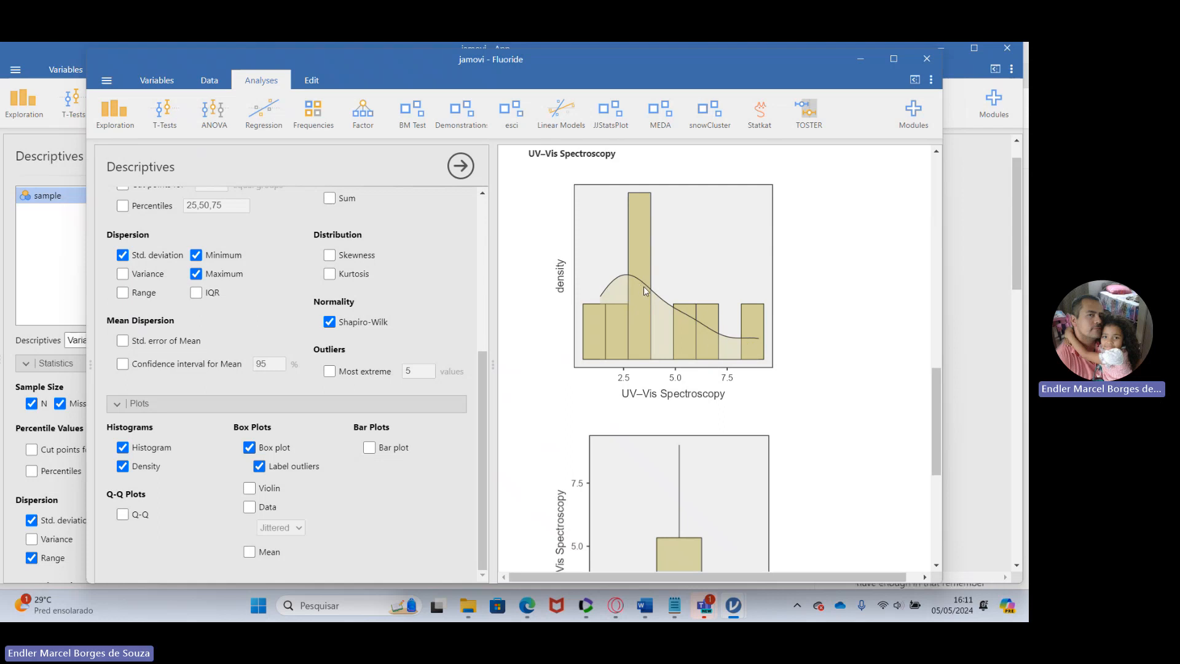
scroll(648, 301, up, 2)
scroll(649, 305, up, 5)
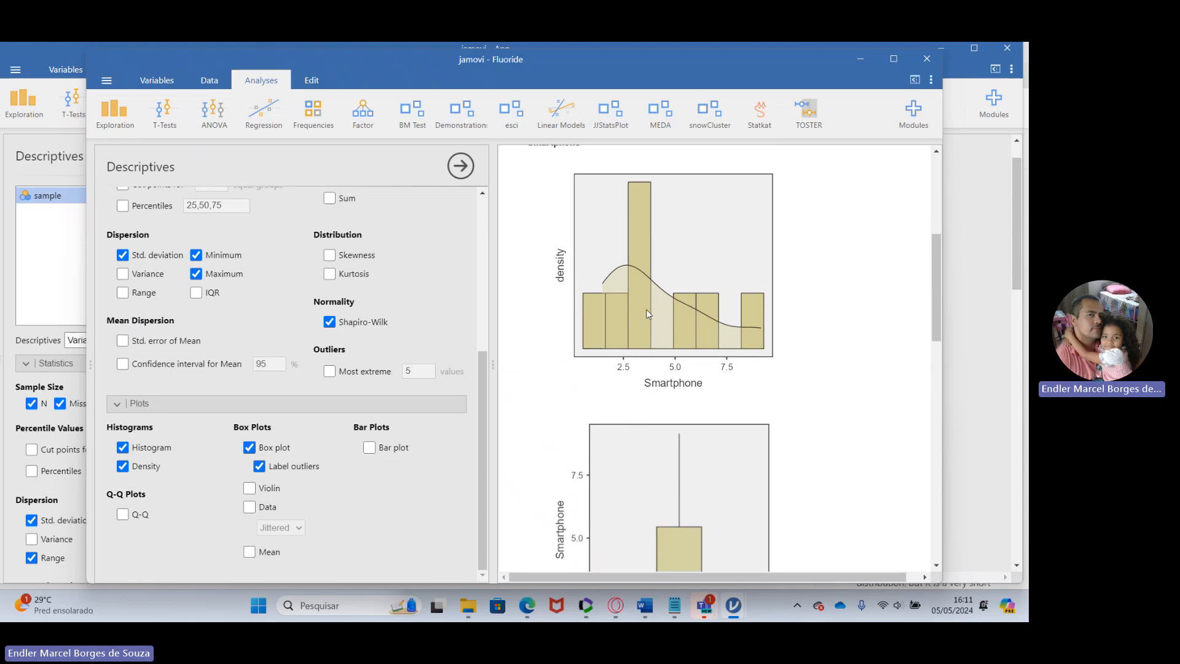
scroll(665, 297, up, 4)
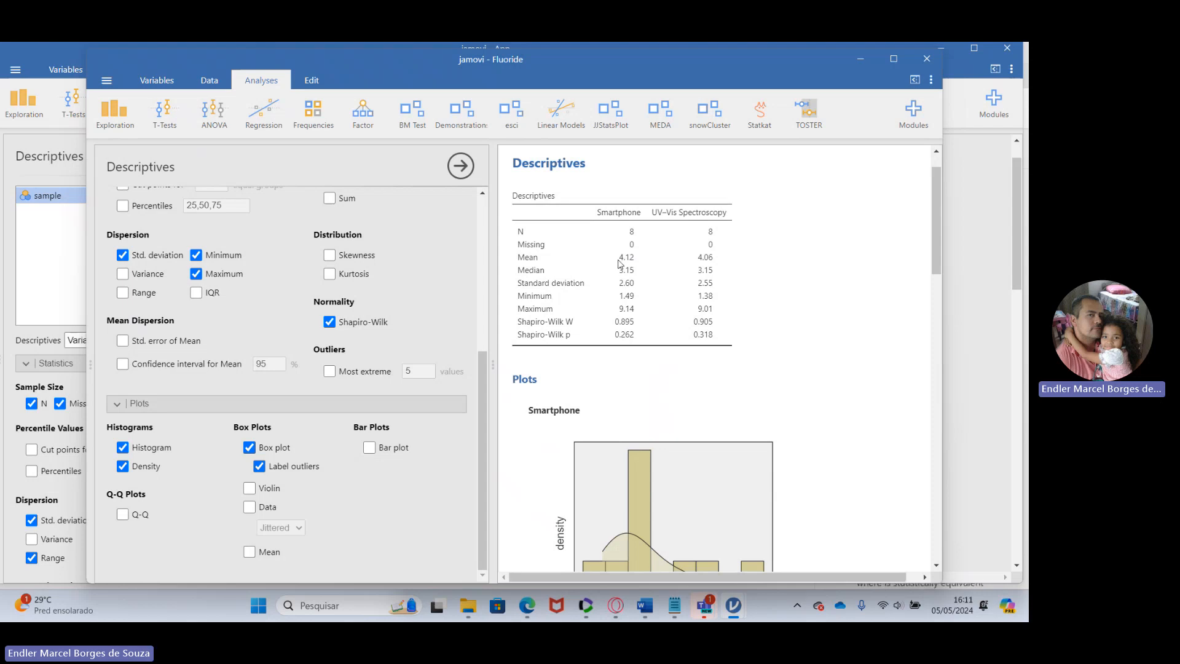
Step: Run a Paired Samples T-Test on Smartphone and UV–Vis Spectroscopy, with the Q-Q plot and normality test as assumption checks
click(175, 129)
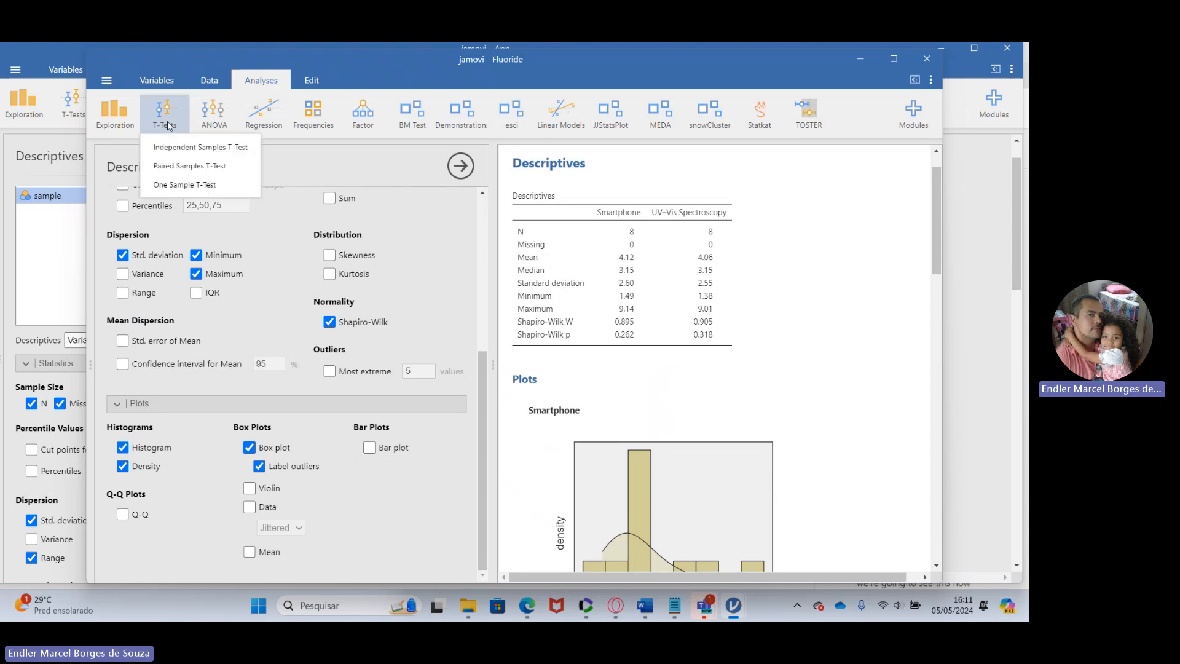
click(188, 166)
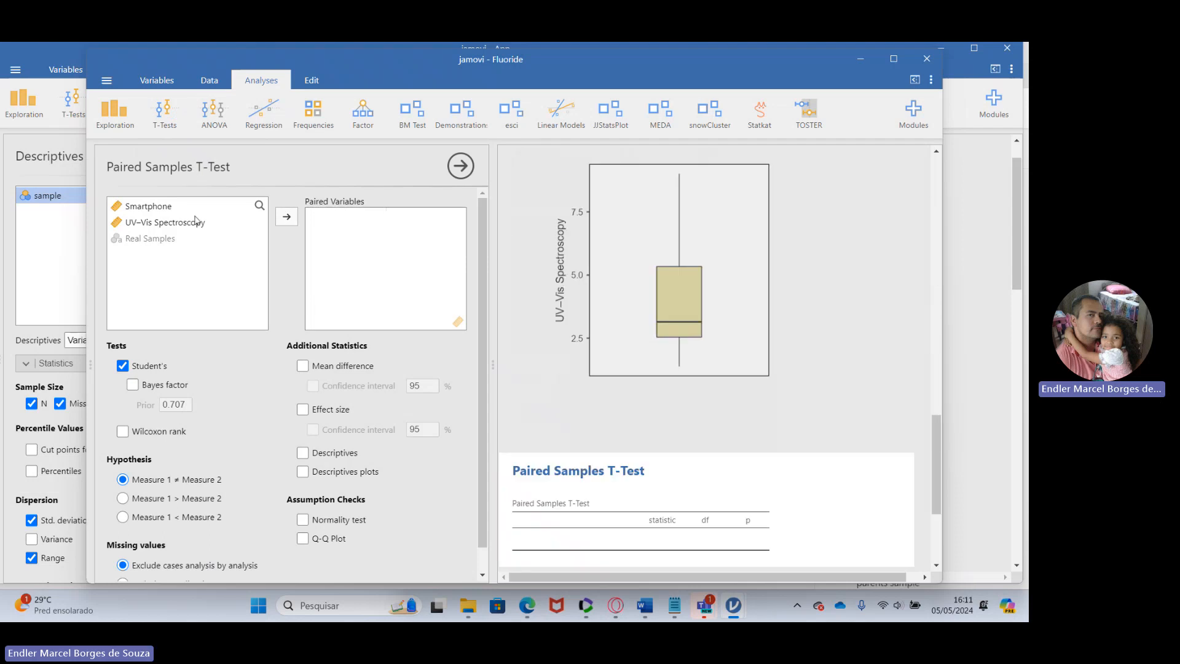
click(209, 214)
click(288, 219)
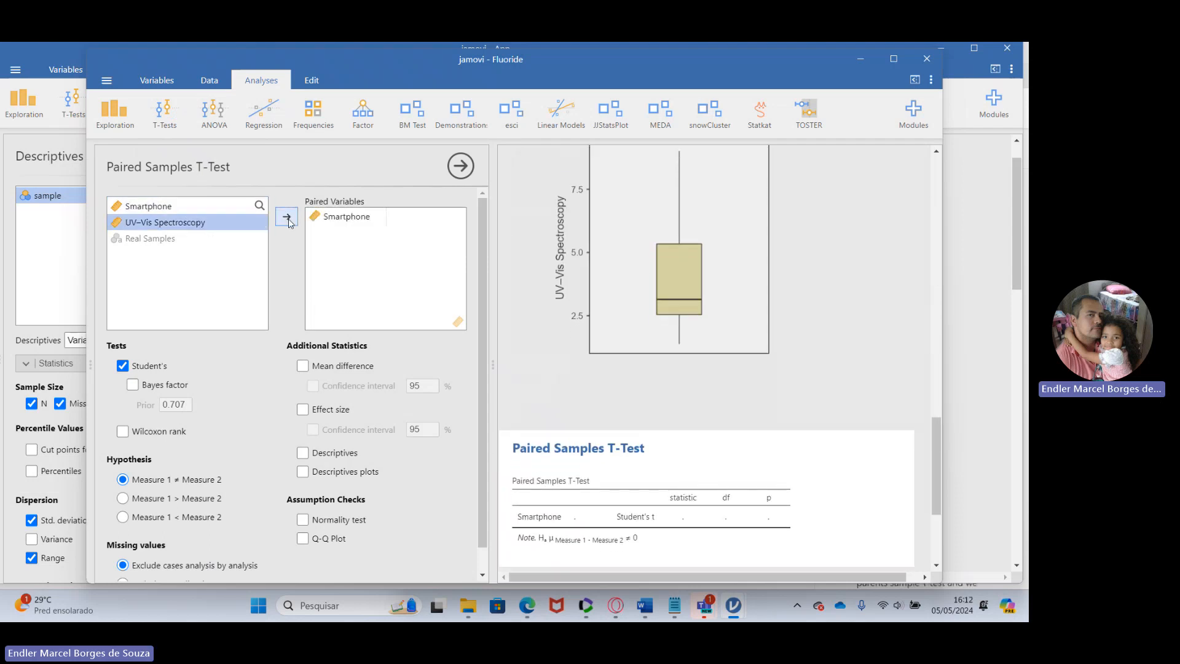
click(289, 220)
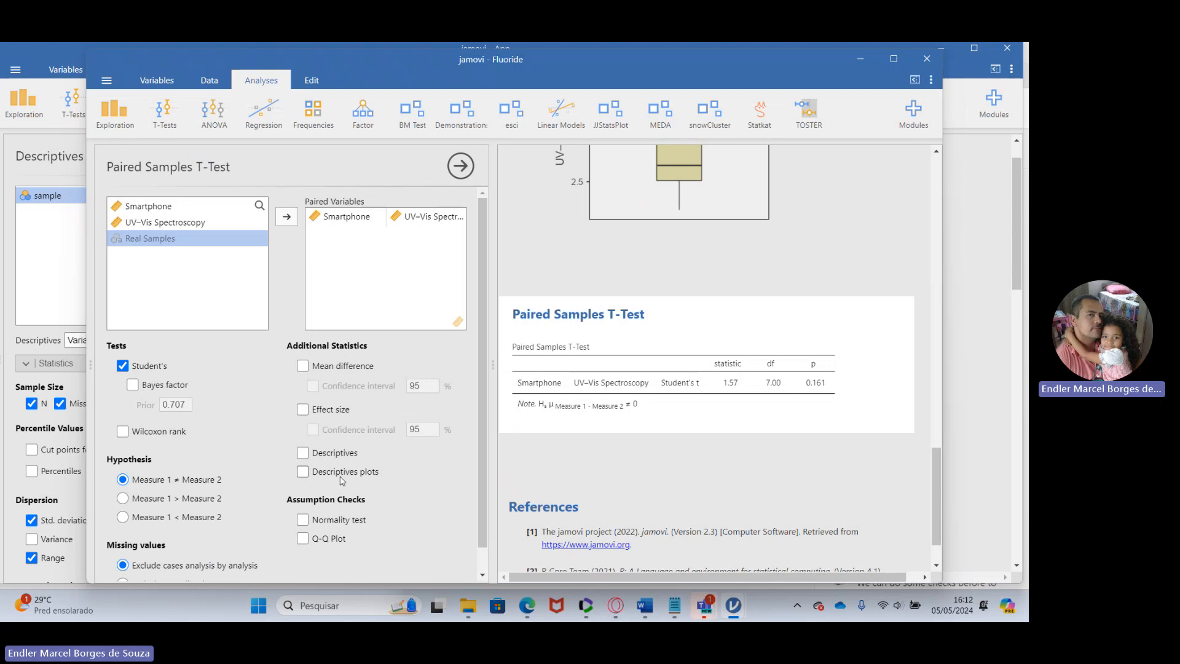
click(303, 538)
click(302, 520)
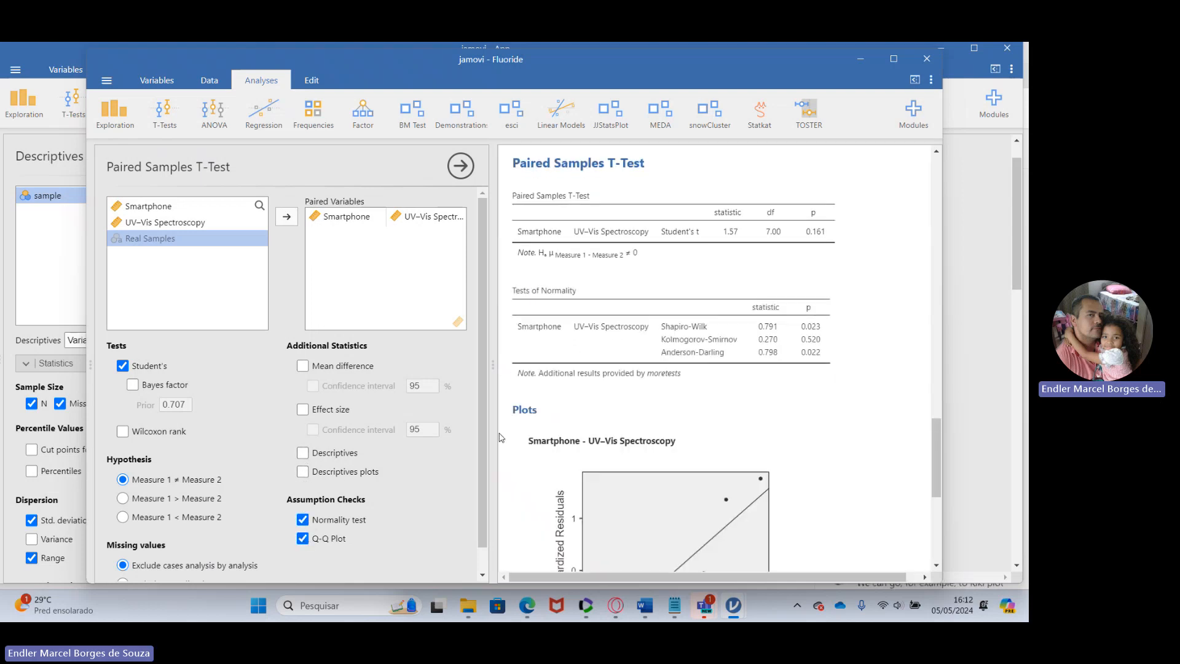
Step: Examine the Q-Q plot and normality tests for the paired differences and add the Wilcoxon rank test to the Paired Samples T-Test
scroll(694, 338, down, 3)
scroll(694, 338, down, 1)
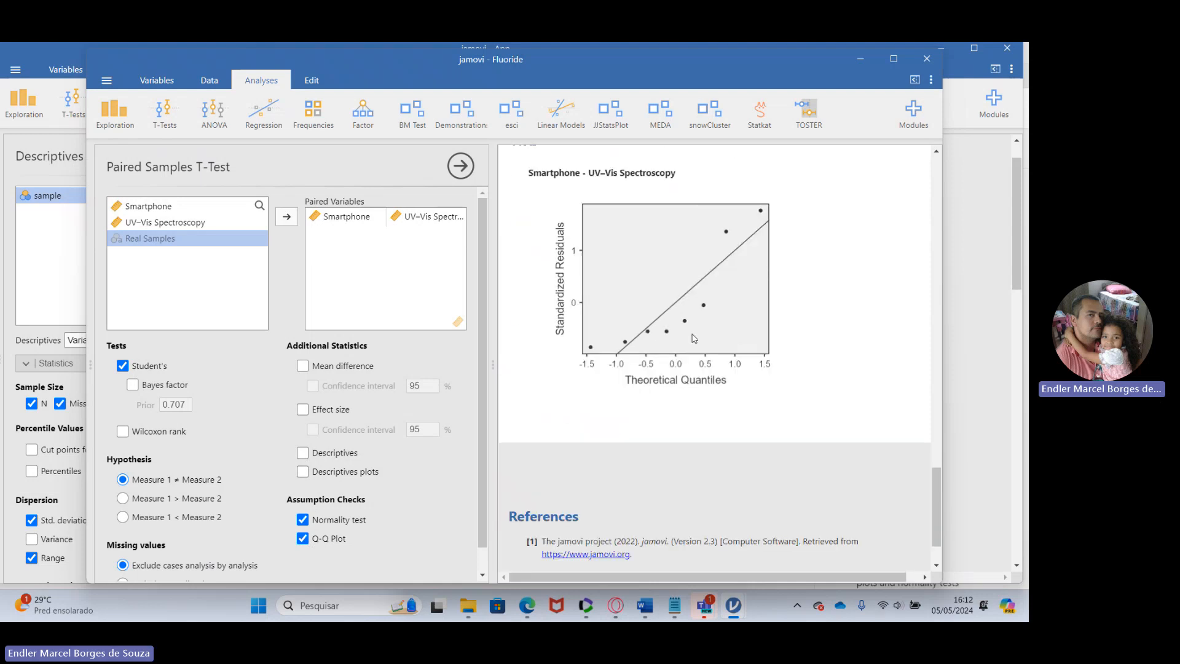
scroll(694, 339, up, 3)
scroll(695, 389, down, 1)
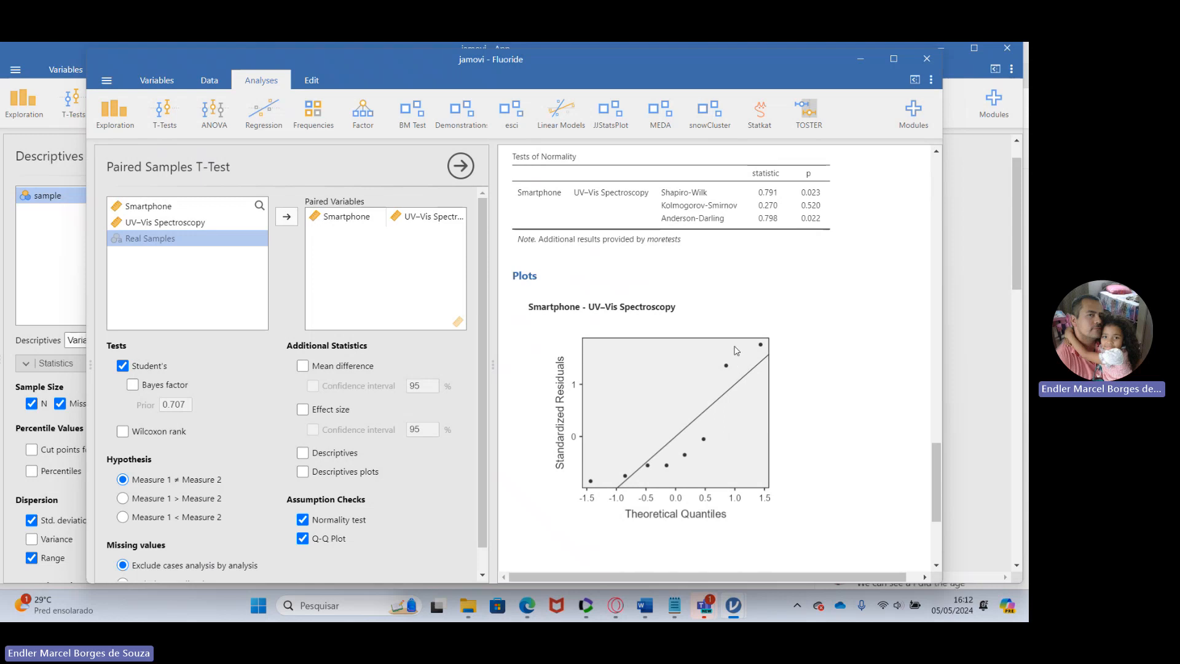
scroll(736, 343, up, 1)
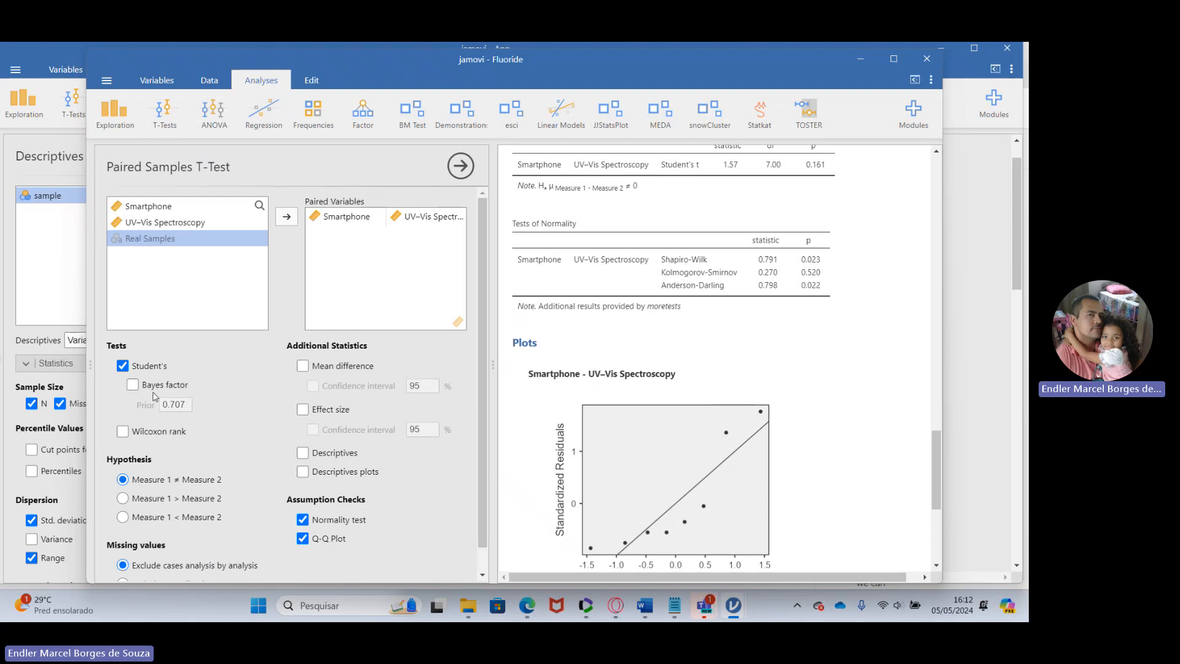
click(123, 431)
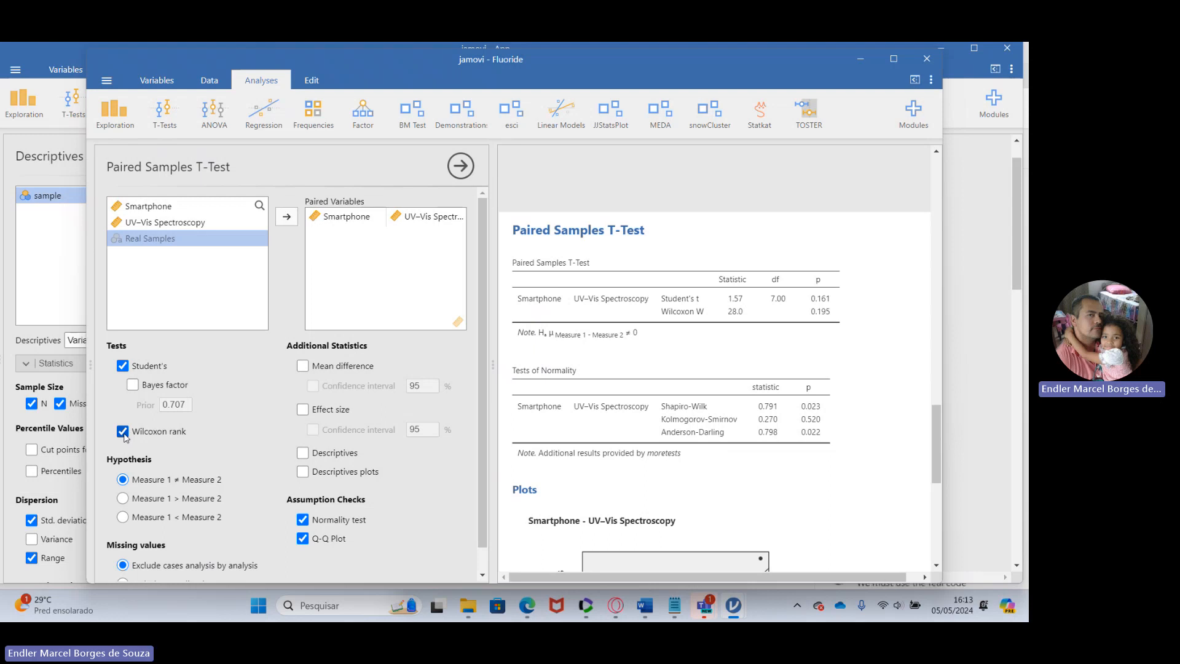
Step: Add descriptives plots to the Paired Samples T-Test and inspect the mean and median plot of Smartphone and UV–Vis Spectroscopy
scroll(360, 362, down, 1)
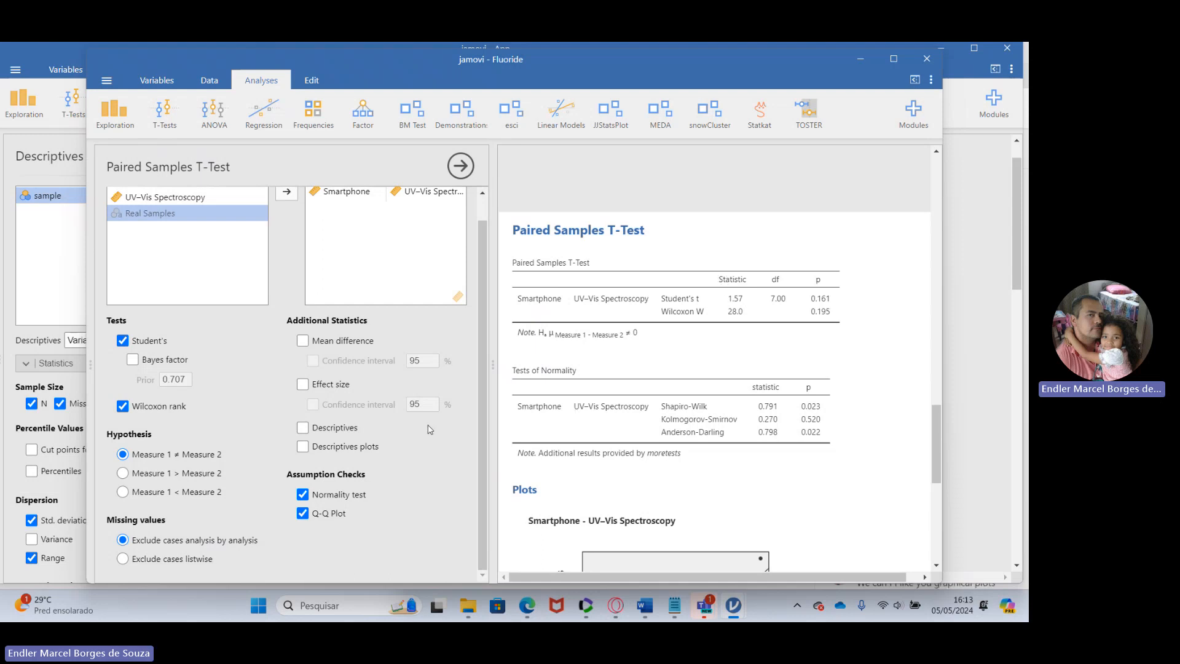
scroll(648, 308, down, 1)
scroll(648, 309, down, 4)
scroll(650, 309, up, 3)
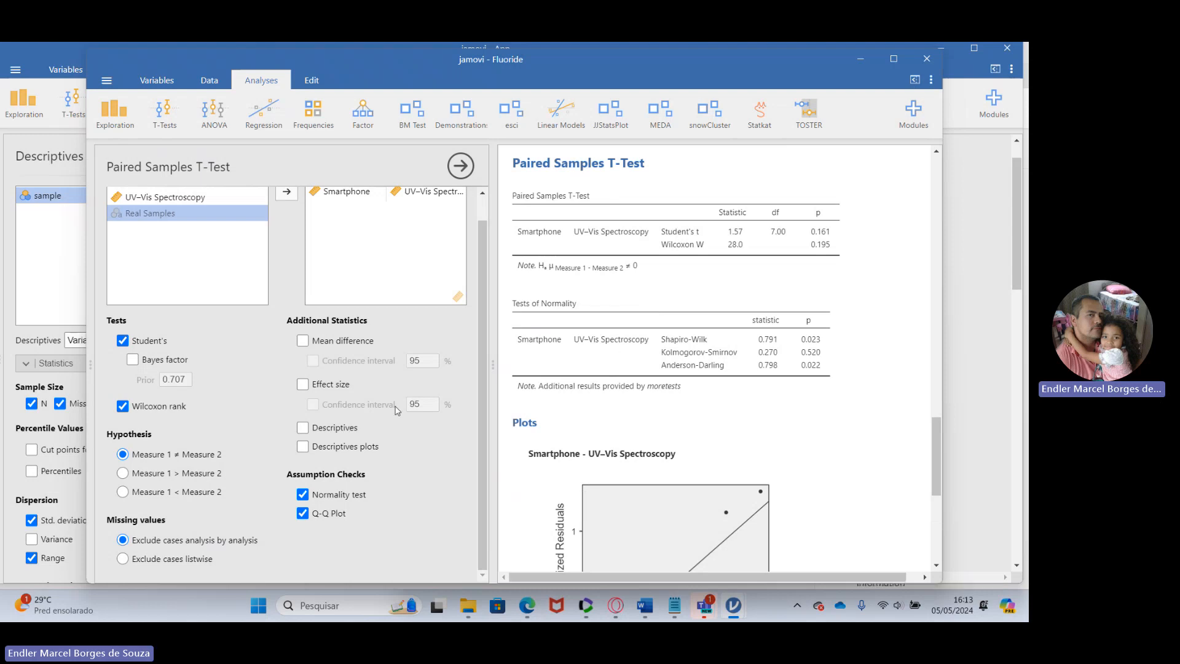
click(302, 447)
scroll(669, 376, down, 3)
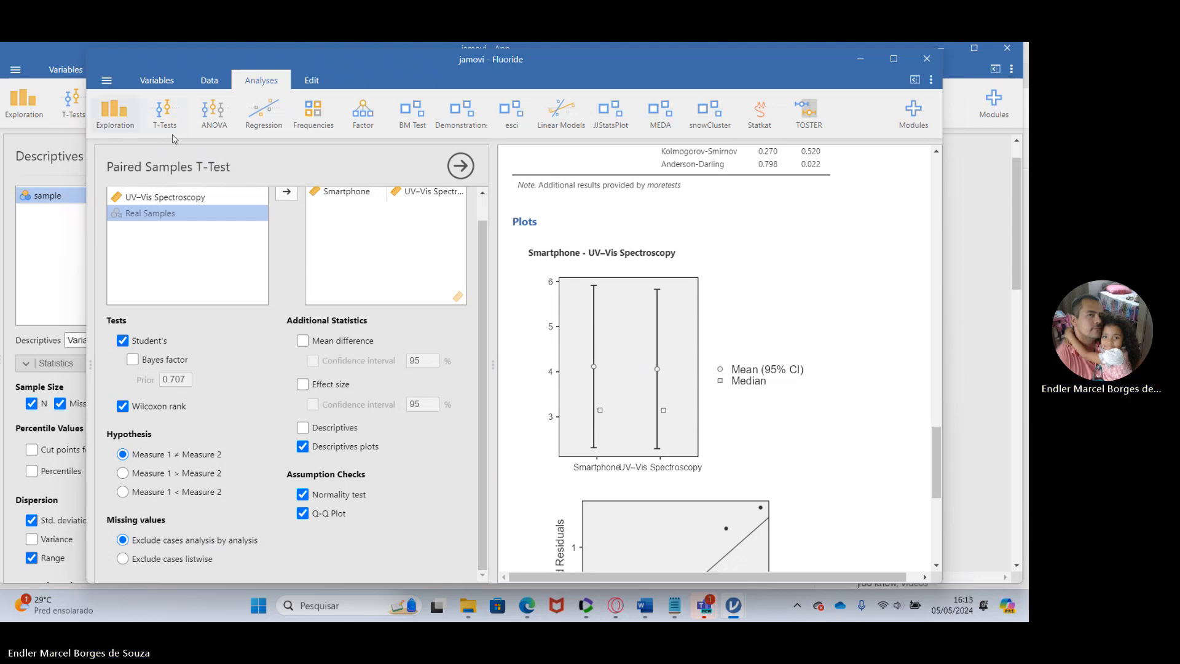
Step: Switch to the Microsoft Teams meeting and open its recording and transcription options
mouse_move(704, 610)
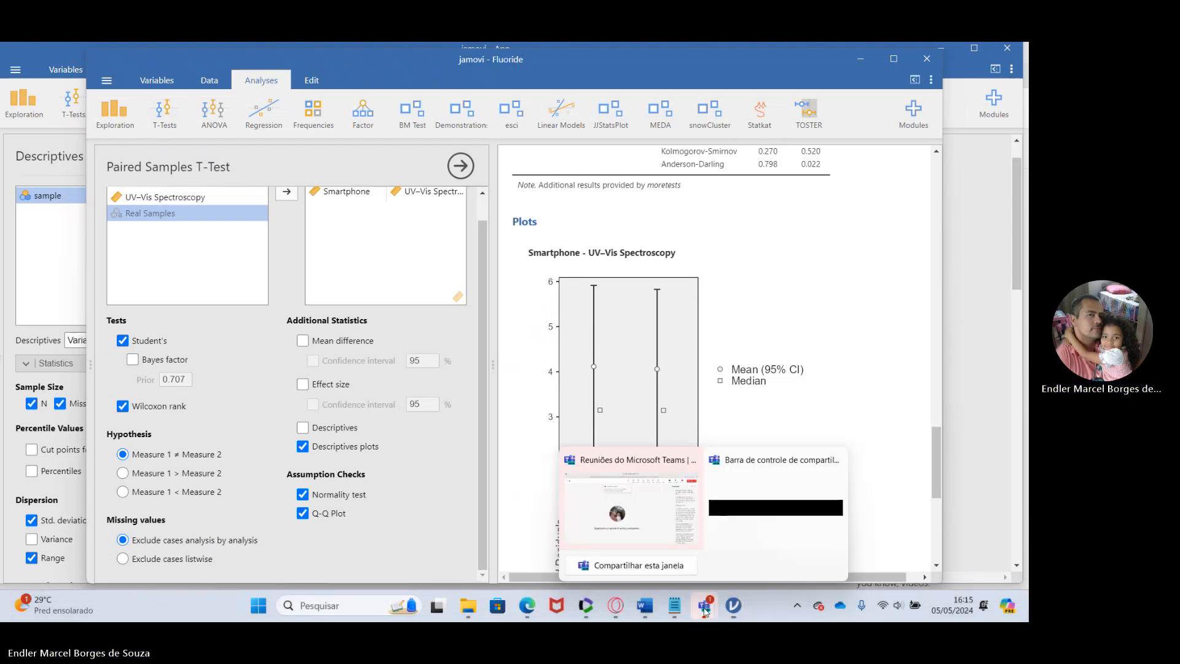
click(633, 492)
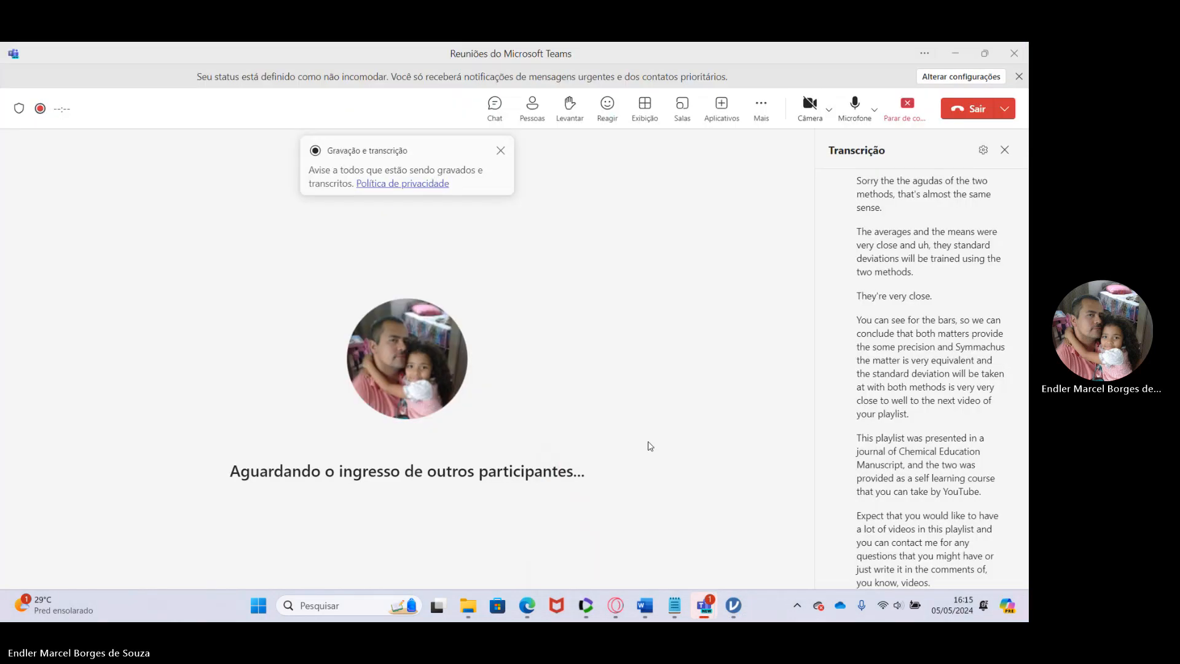
click(760, 109)
mouse_move(768, 146)
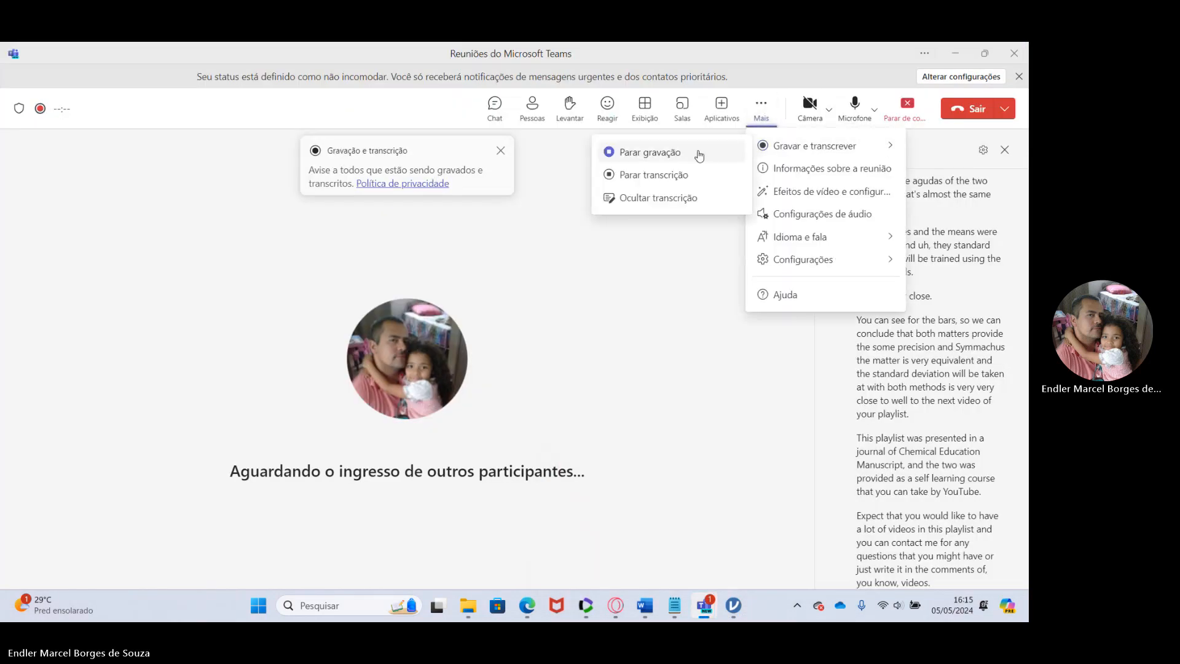